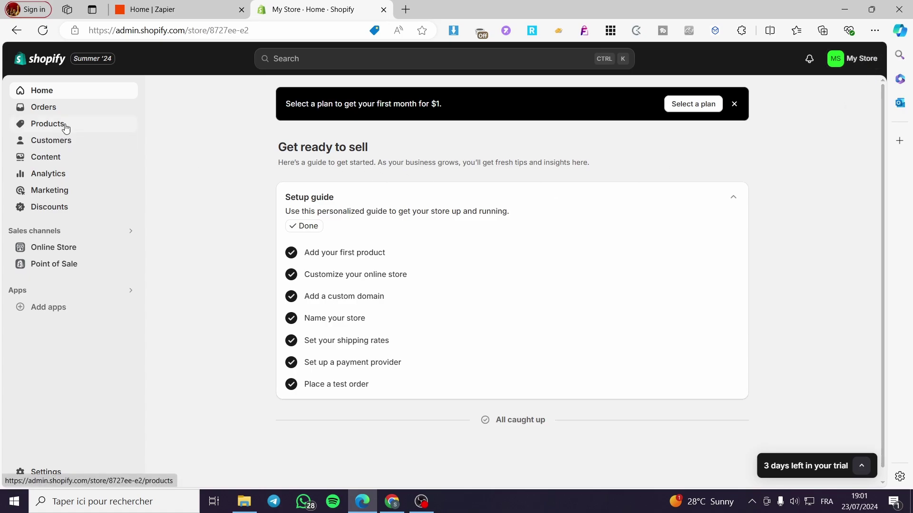
Step: Browse the Dawn theme and the t-shirt product, then open the store-wide search from Home
click(40, 253)
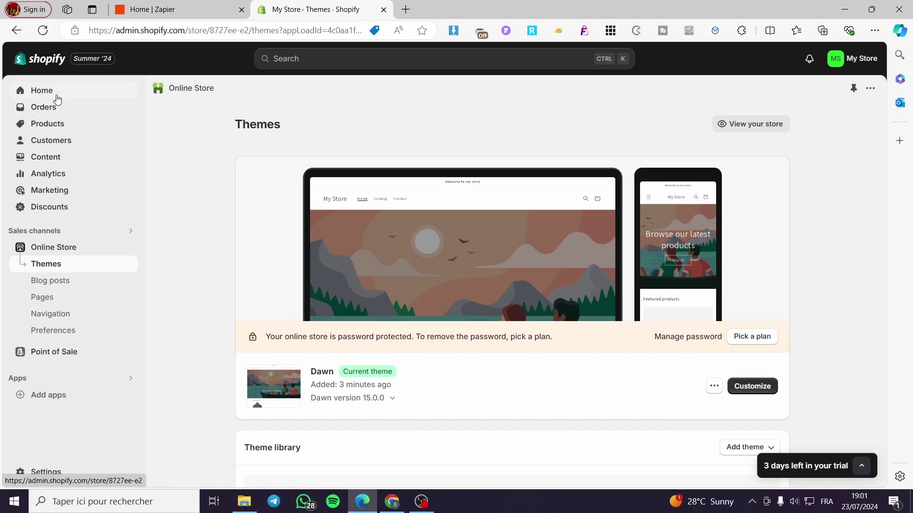
click(62, 126)
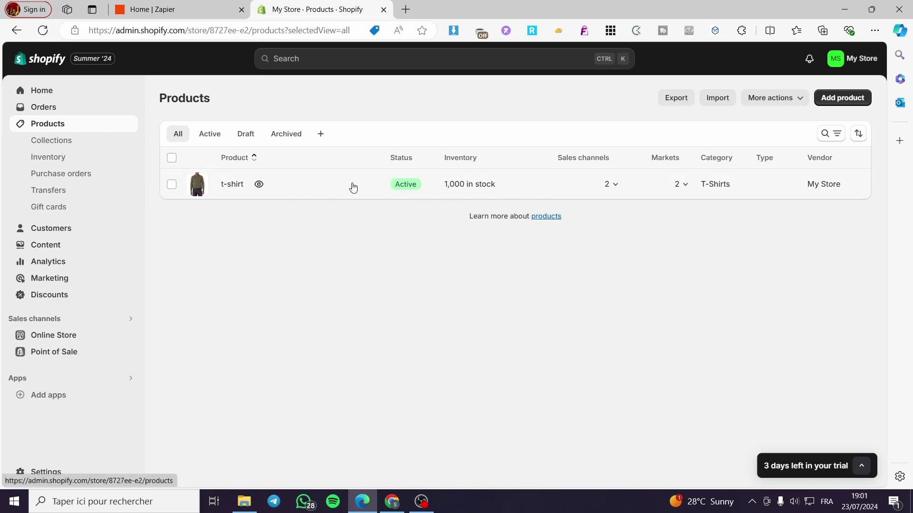
click(43, 91)
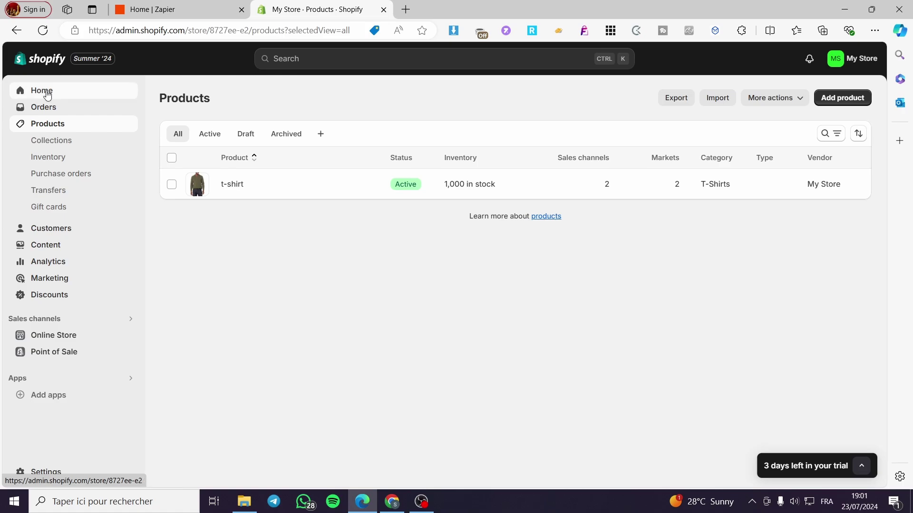
click(302, 60)
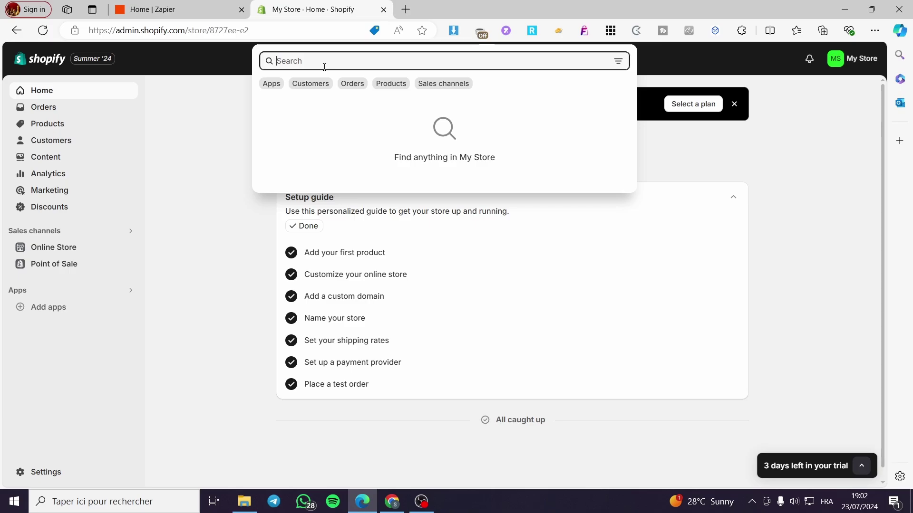
Step: Search 'cancel button' and run it in the Shopify App Store, listing 431 results
text(can)
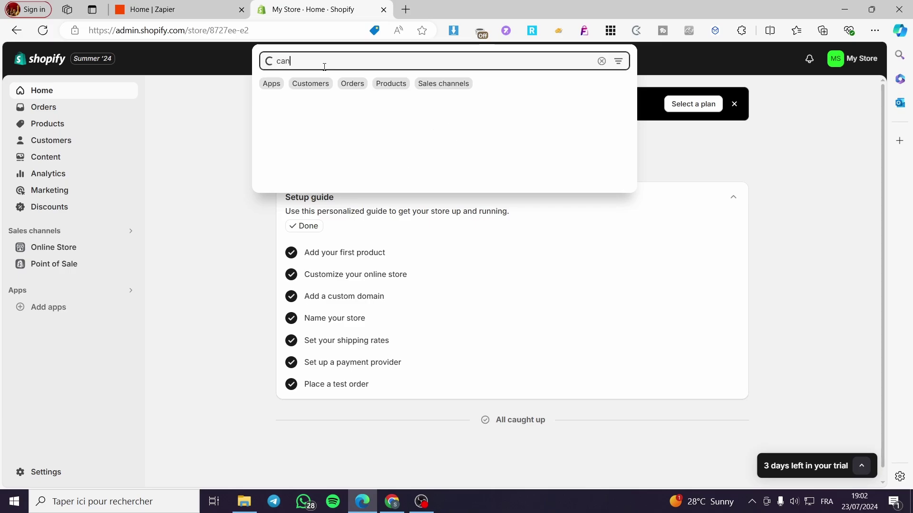
text(c)
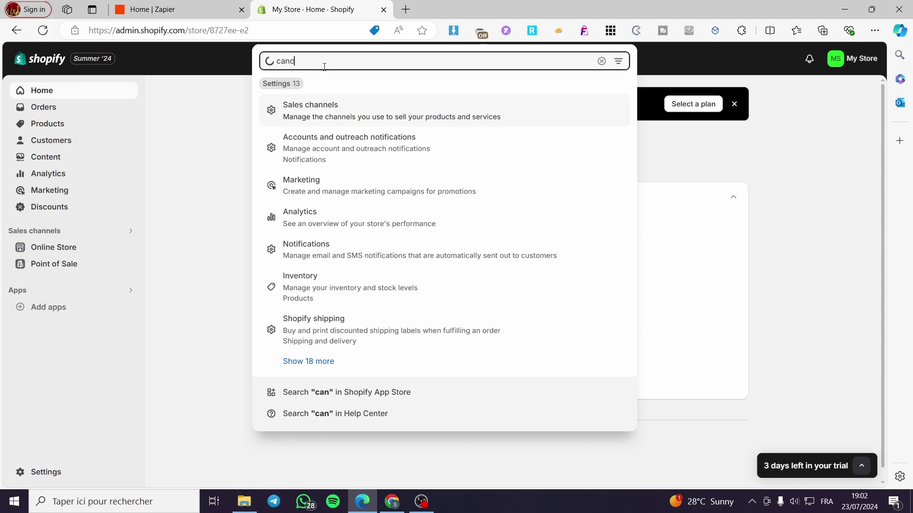
text(el button)
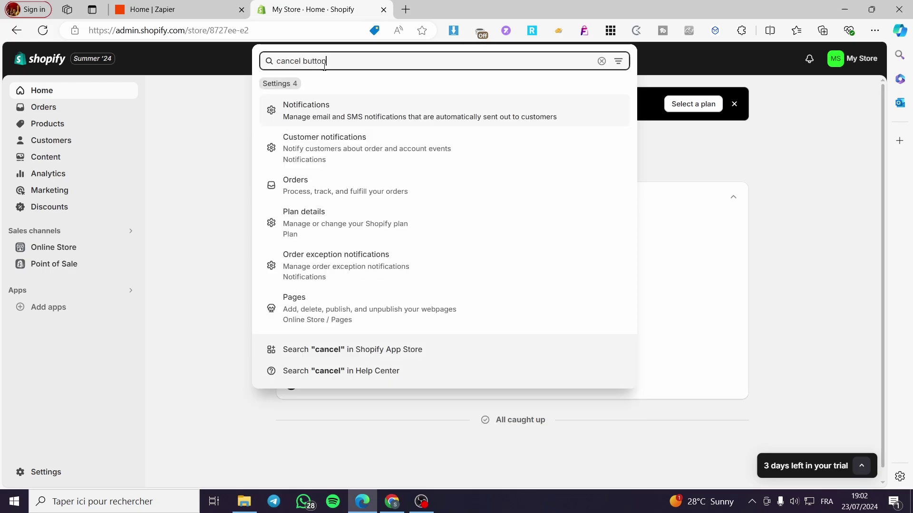
key(Return)
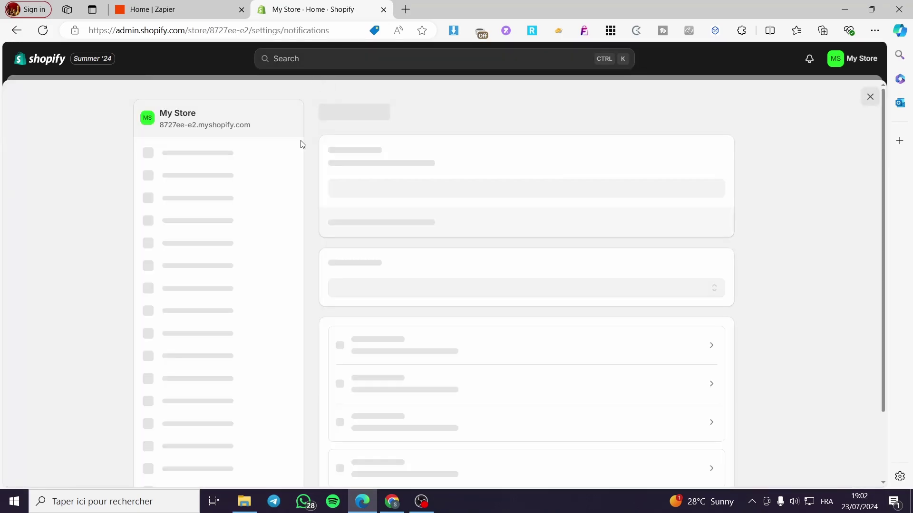
click(314, 61)
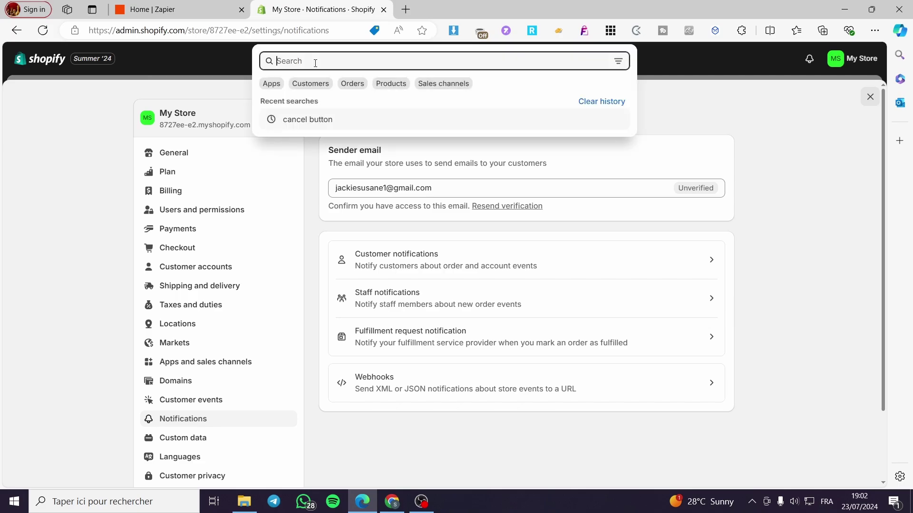
click(307, 123)
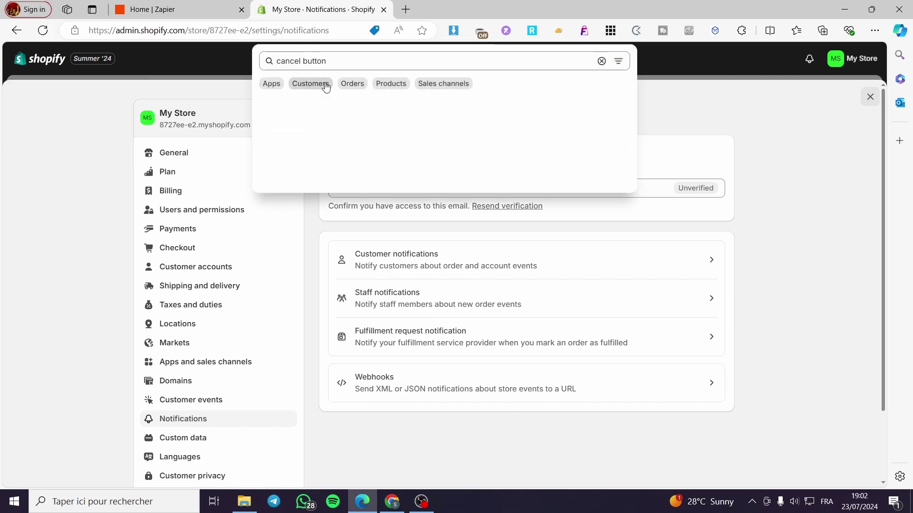
click(352, 157)
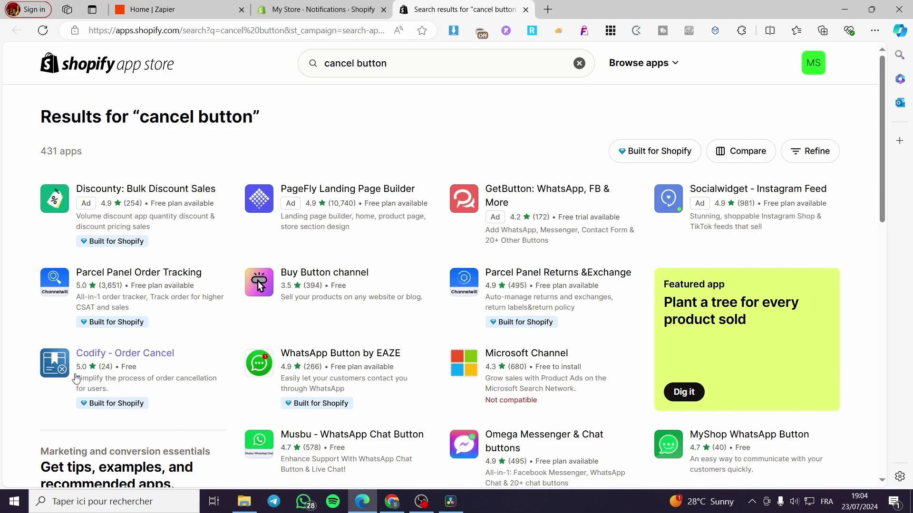
Step: Open the Codify - Order Cancel listing and install it, approving its data access
click(145, 354)
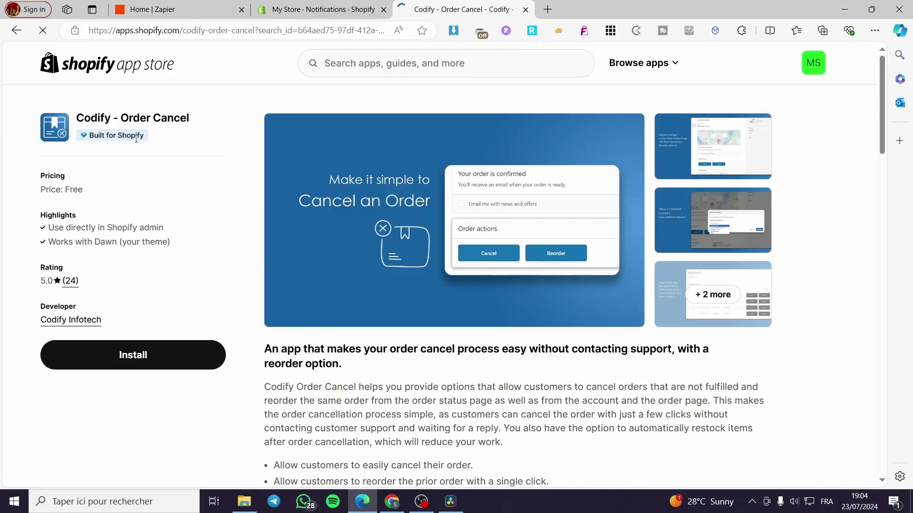
drag(88, 138, 142, 138)
click(161, 145)
click(158, 362)
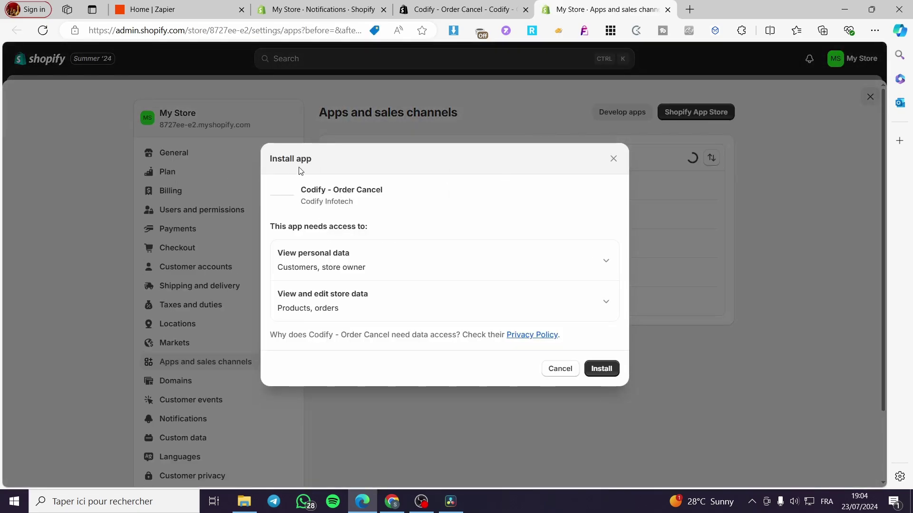
click(605, 367)
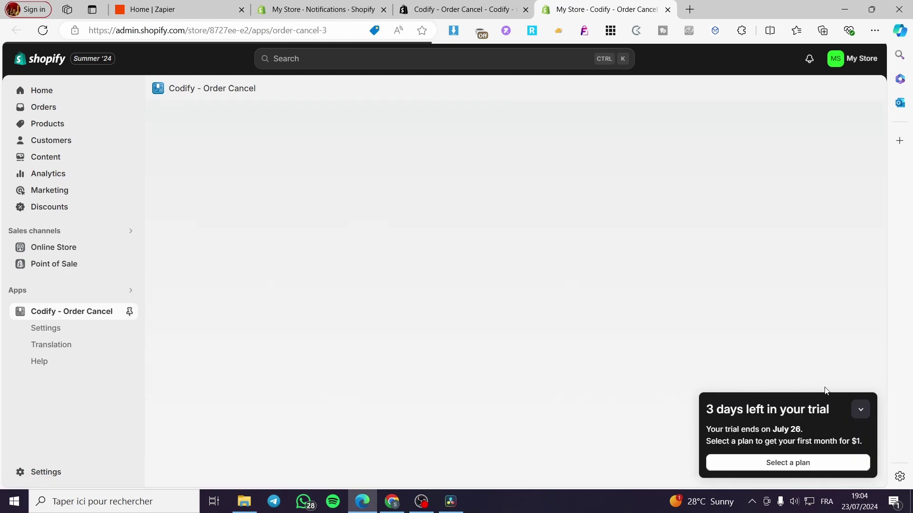
Step: Collapse the trial reminder and review the Setup Guide showing Cancel an Order and Reorder enabled
click(860, 409)
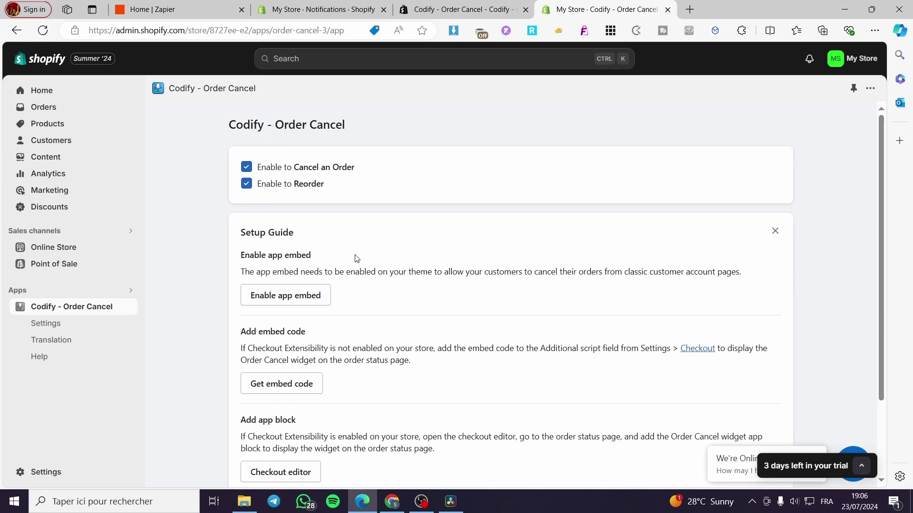
drag(242, 235, 299, 239)
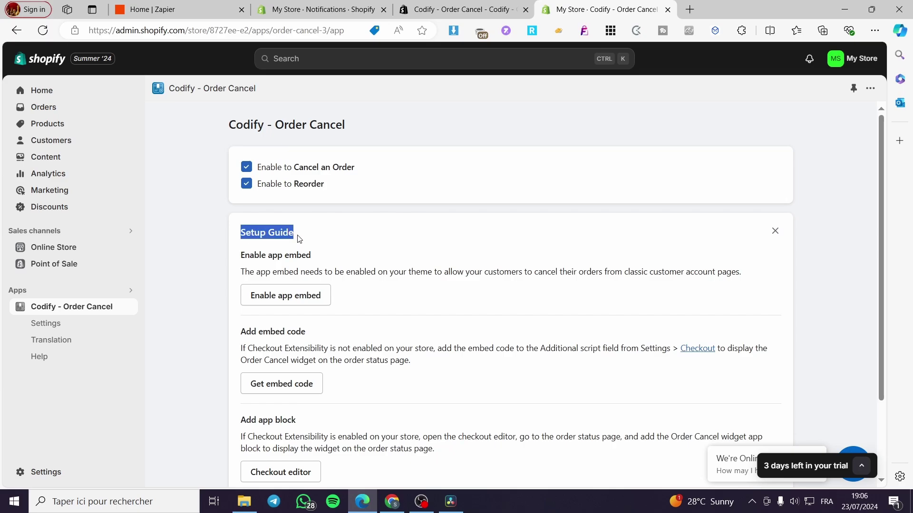
Step: Switch on the Order cancel button embed in the Dawn theme editor, save, and close the editor
click(309, 246)
click(266, 296)
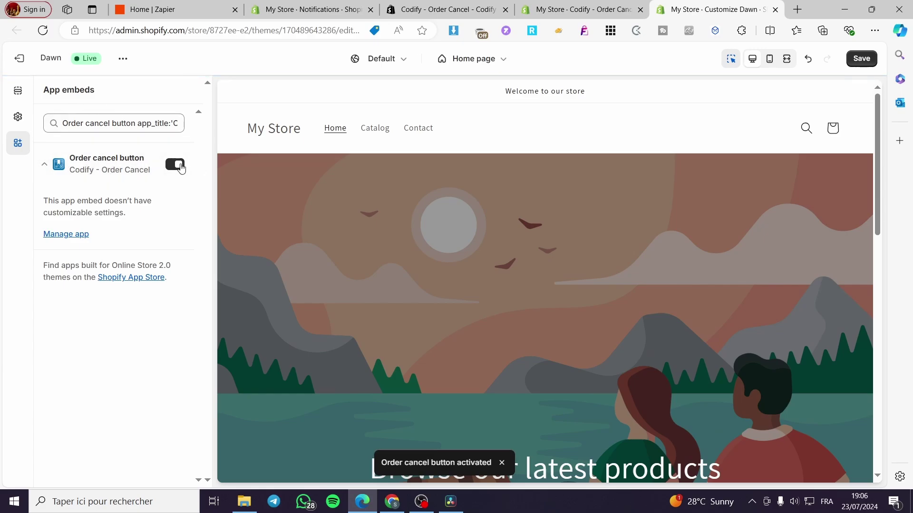
click(861, 58)
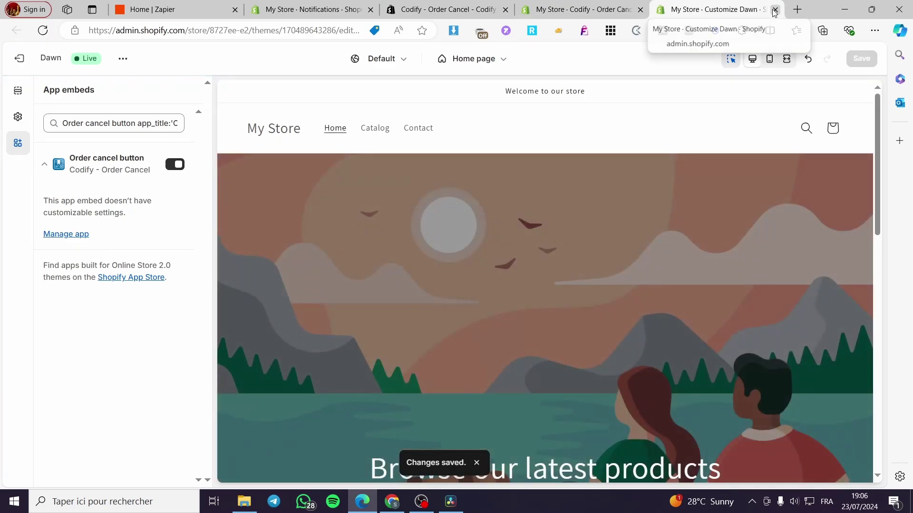
click(775, 10)
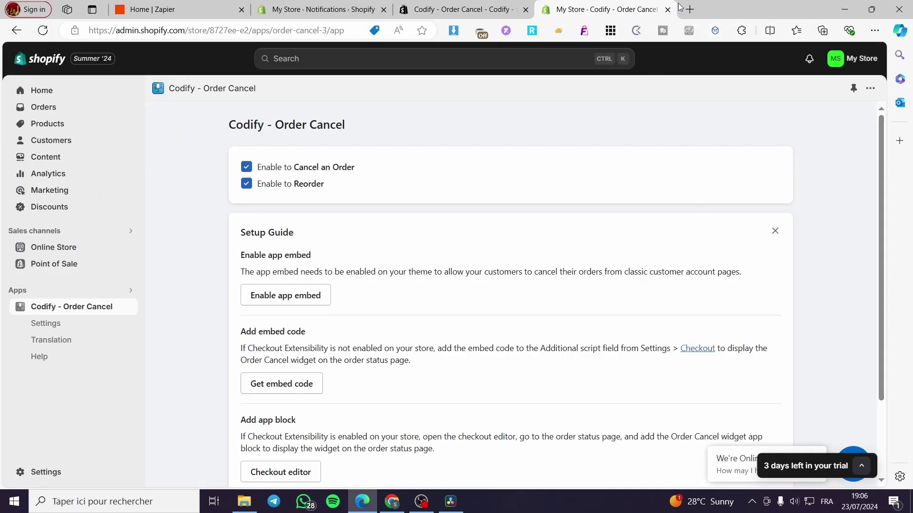
Step: Copy the Codify app's order-cancel embed code
scroll(369, 278, down, 2)
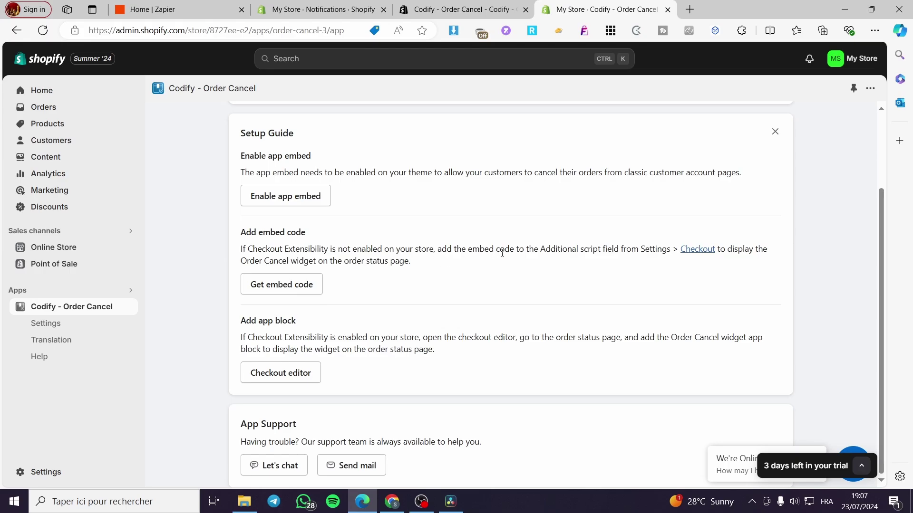
click(305, 285)
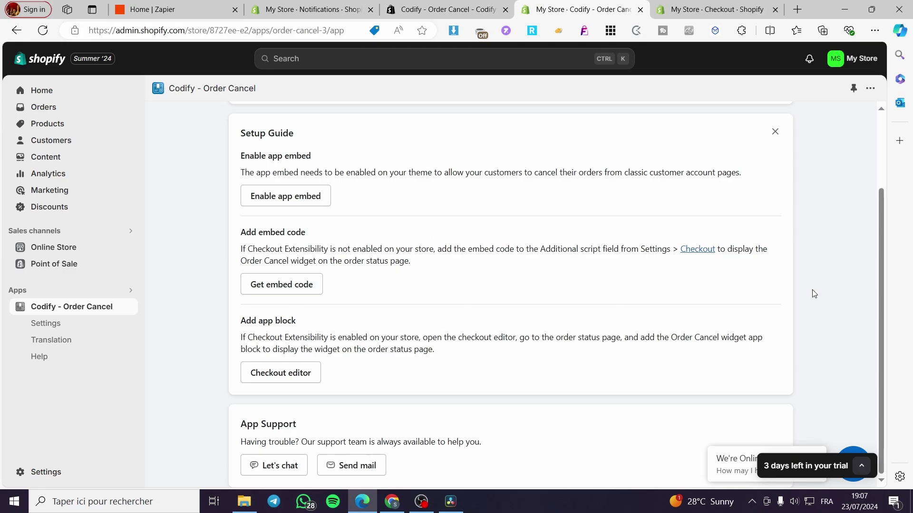
click(262, 287)
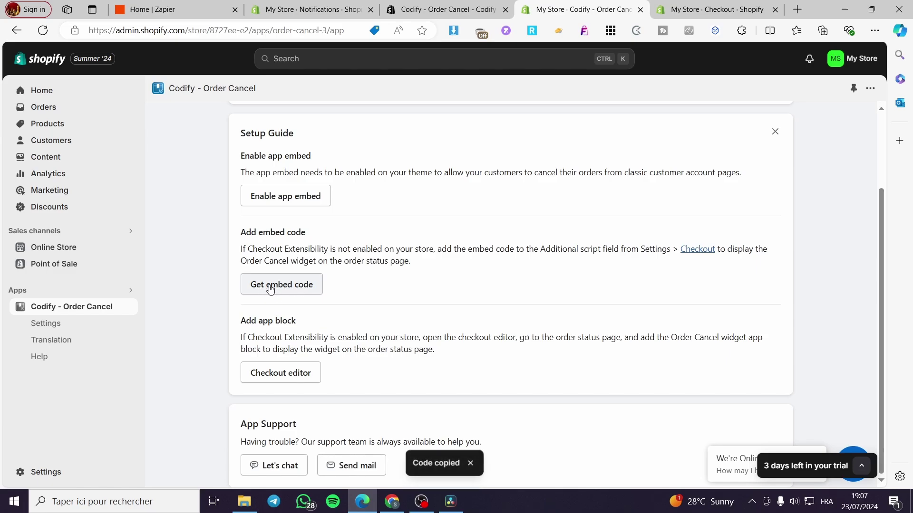
Step: Paste the script into Checkout's Additional scripts, save, and return to the Codify app
click(697, 250)
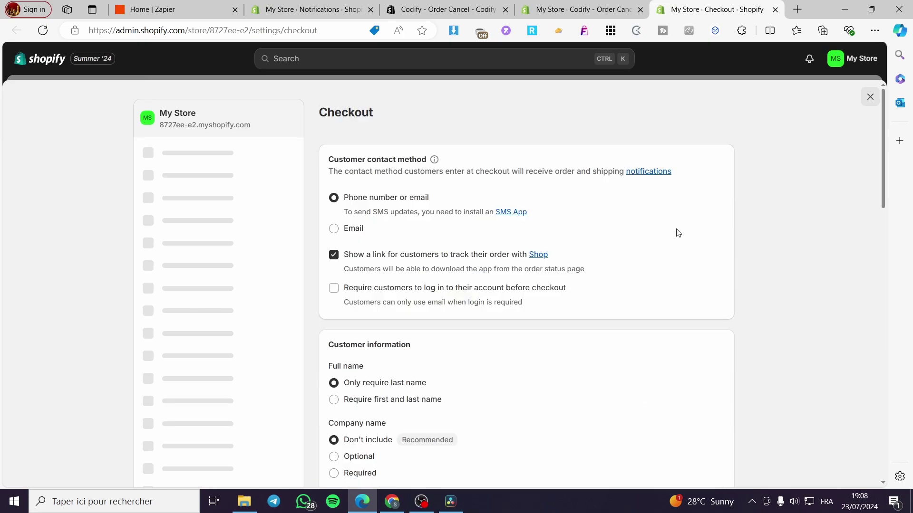
scroll(694, 230, down, 15)
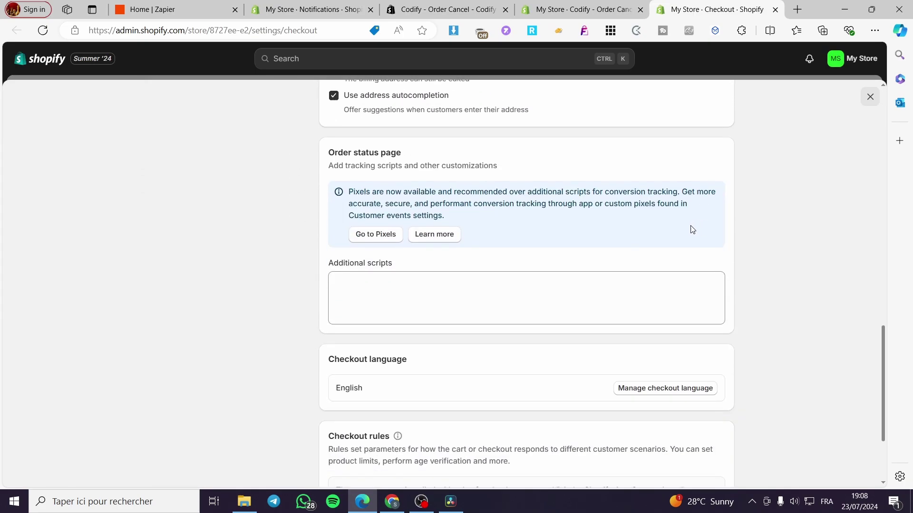
triple_click(408, 265)
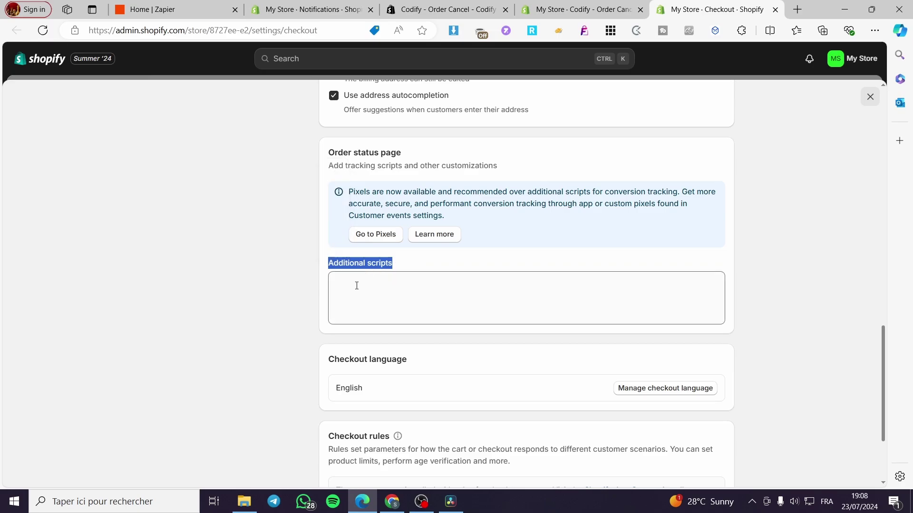
click(378, 291)
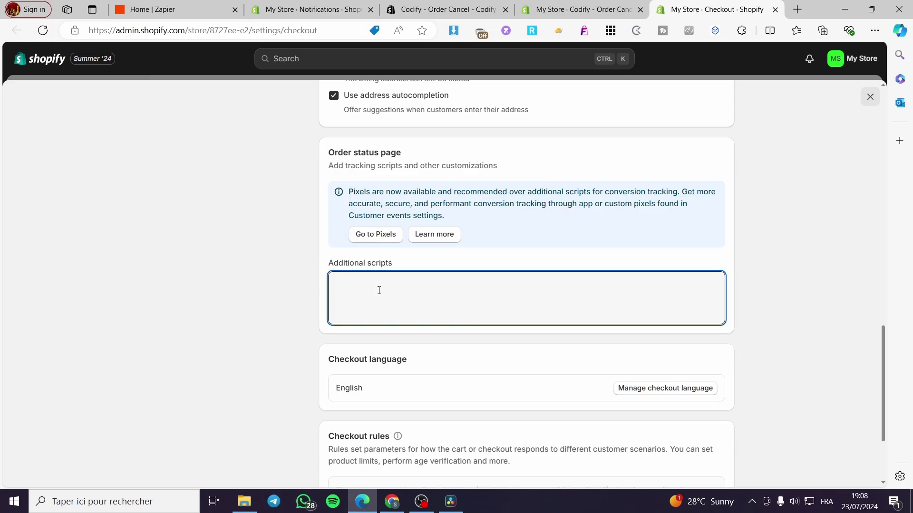
key(ctrl+v)
click(616, 58)
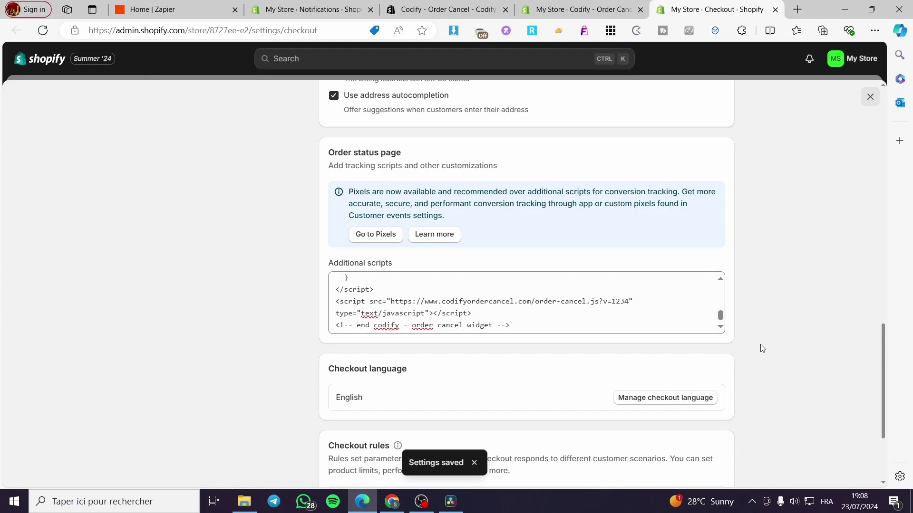
scroll(762, 346, up, 6)
click(774, 11)
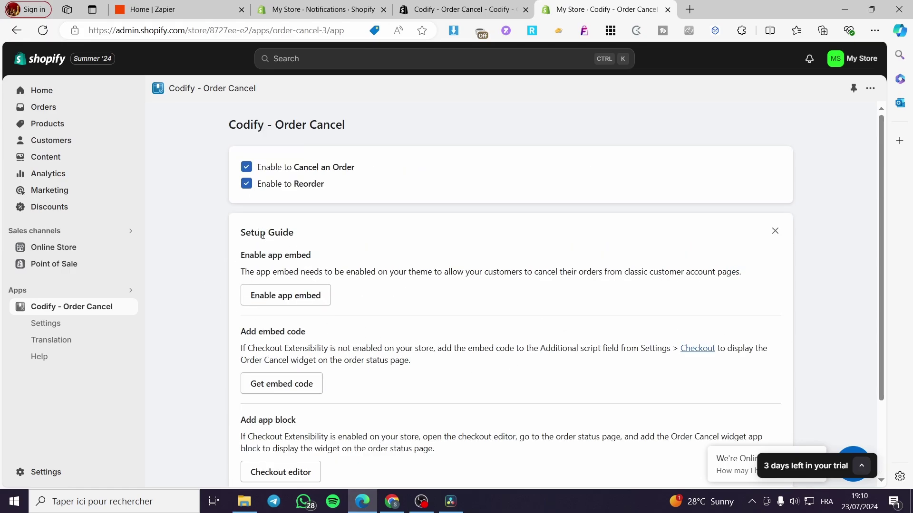
Step: Enable cancellation reasons and enter the first reason 'I don't have enough money'
click(47, 323)
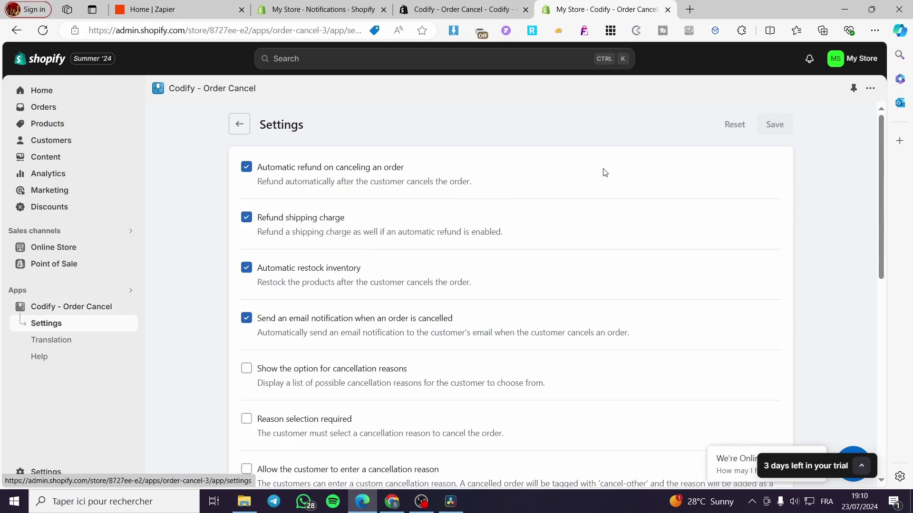
scroll(483, 277, down, 1)
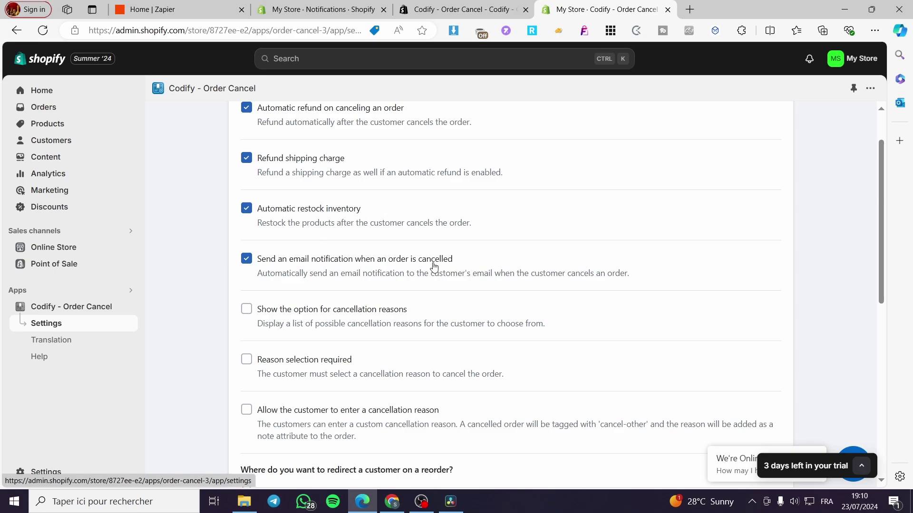
scroll(397, 261, down, 1)
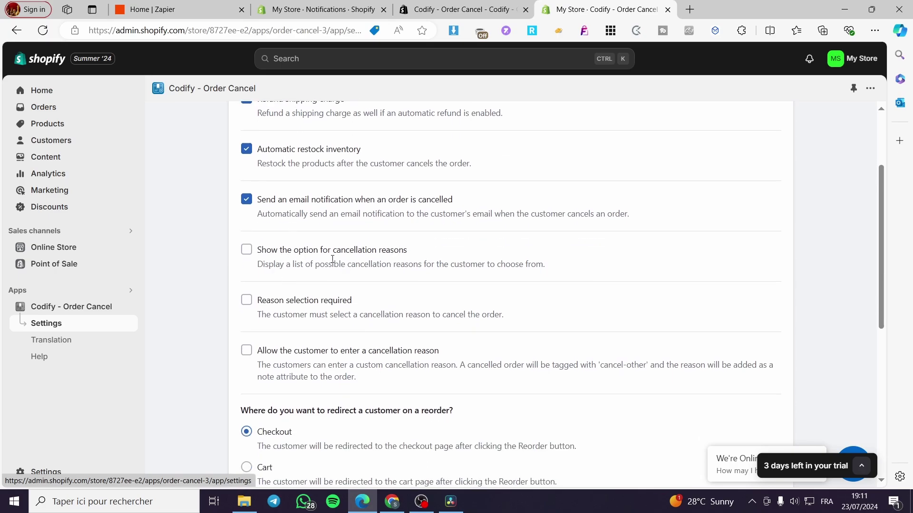
click(247, 252)
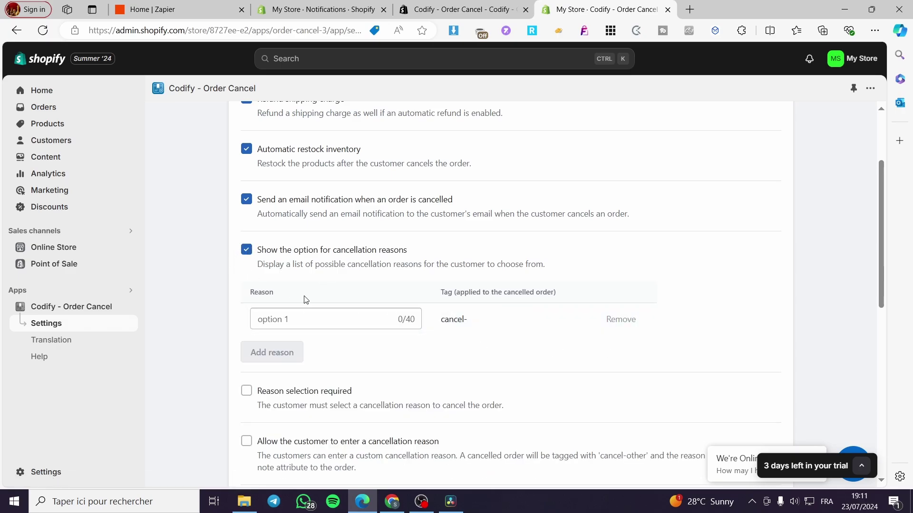
click(309, 318)
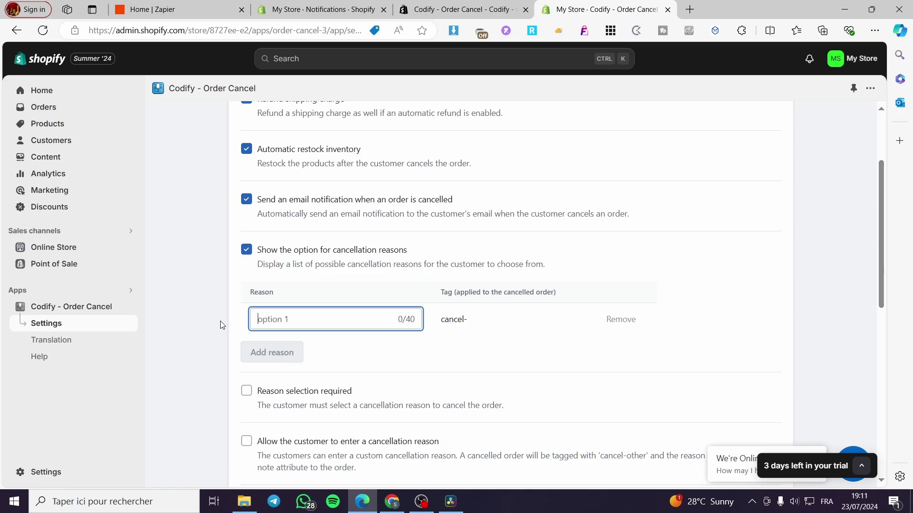
text(i)
key(BackSpace)
text(I d)
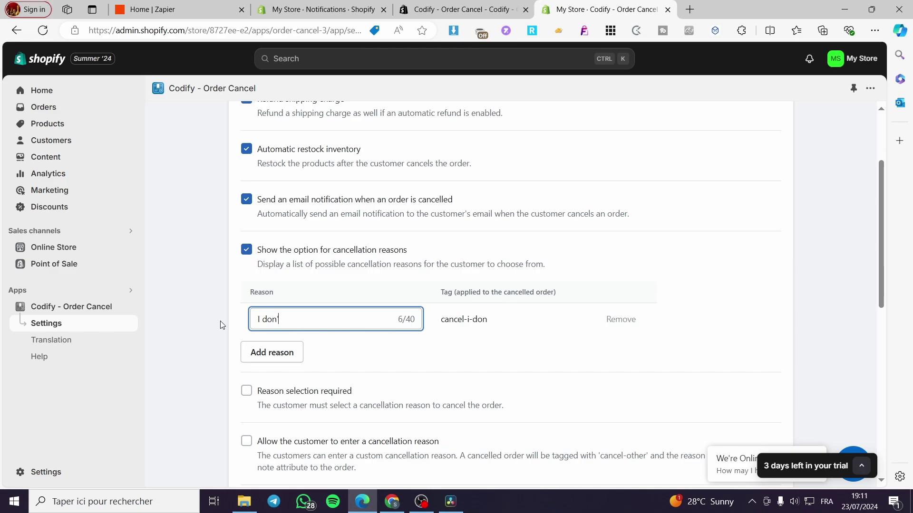
text(on't have)
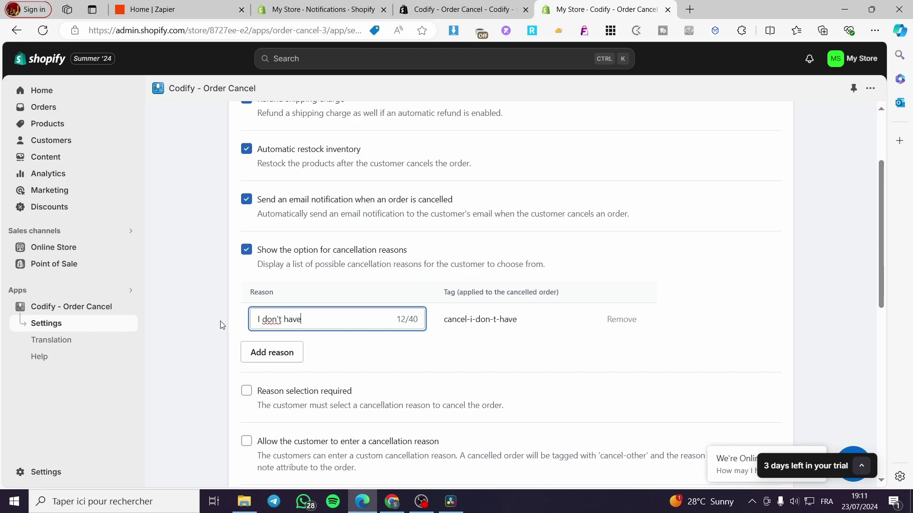
text( enough money)
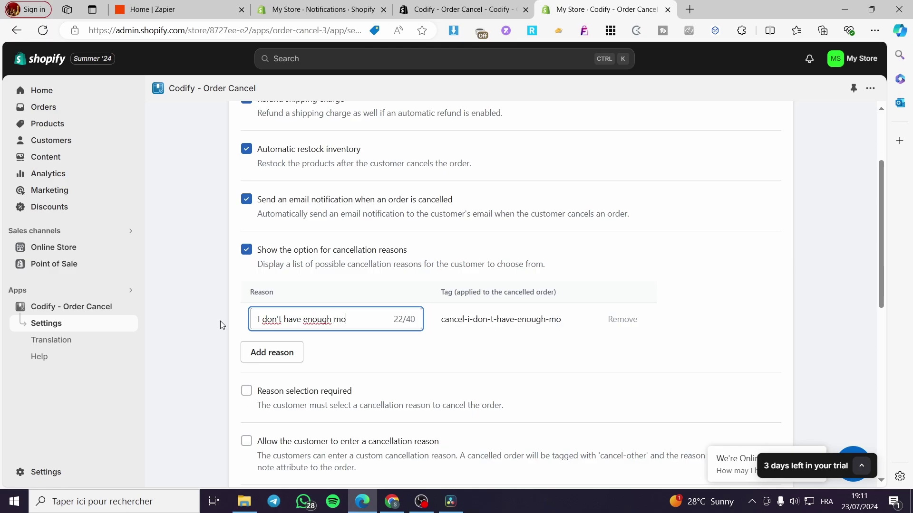
Step: Add a second reason, 'The Product is not that interesting'
click(283, 354)
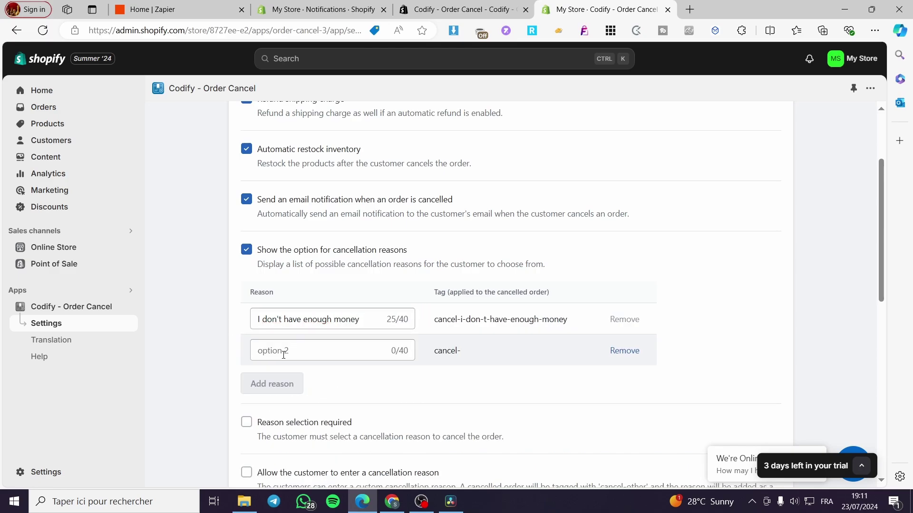
click(321, 354)
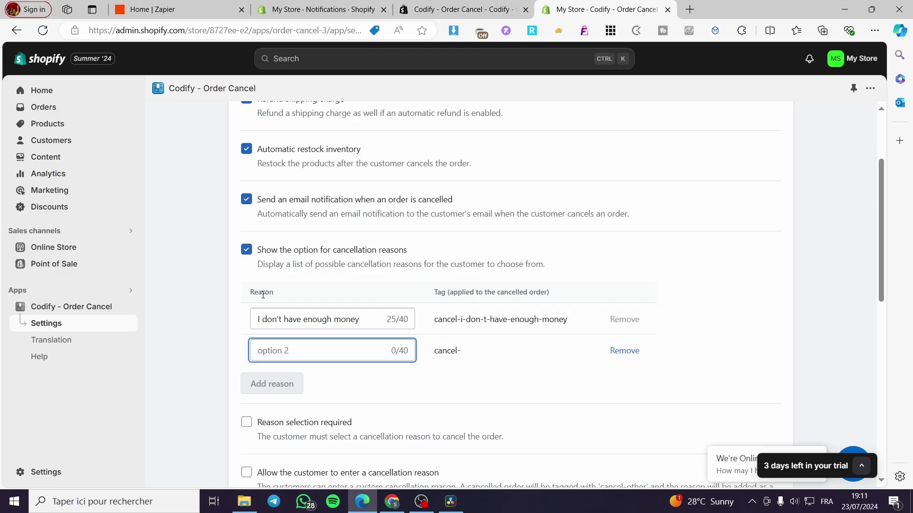
text(The )
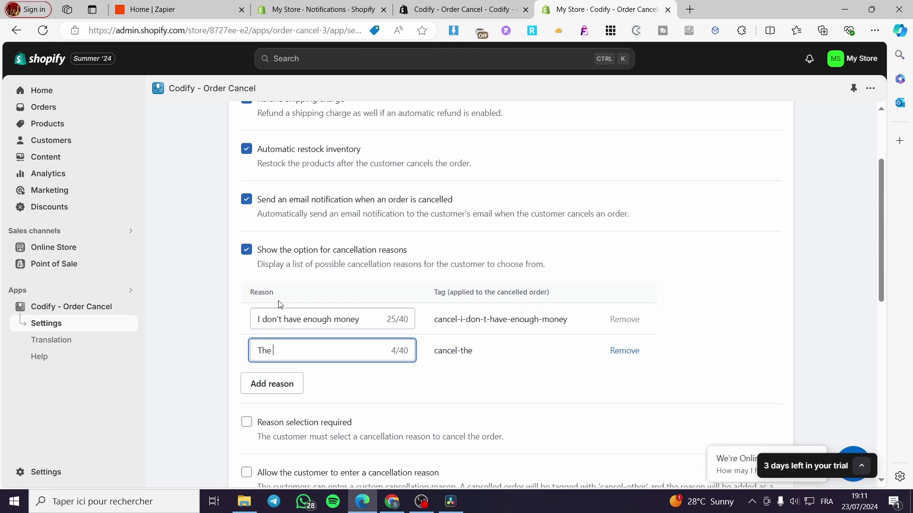
text(Product is not that)
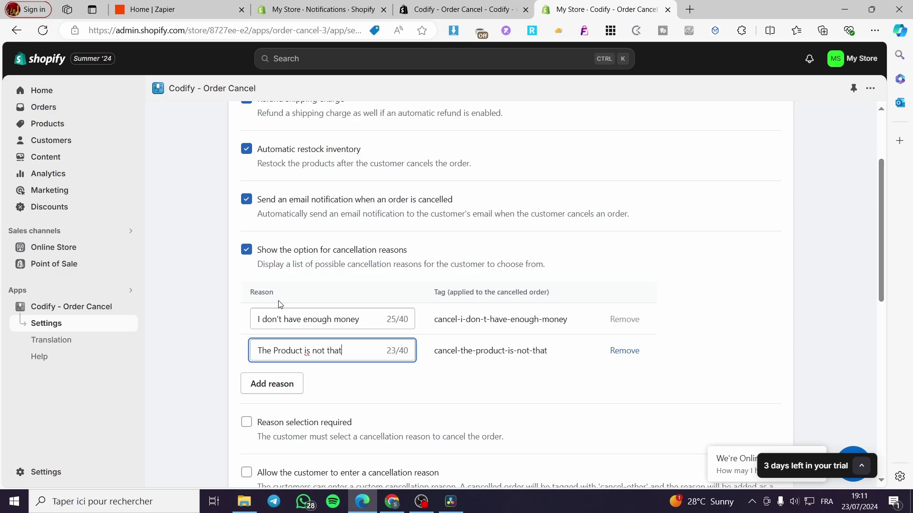
text( interesting)
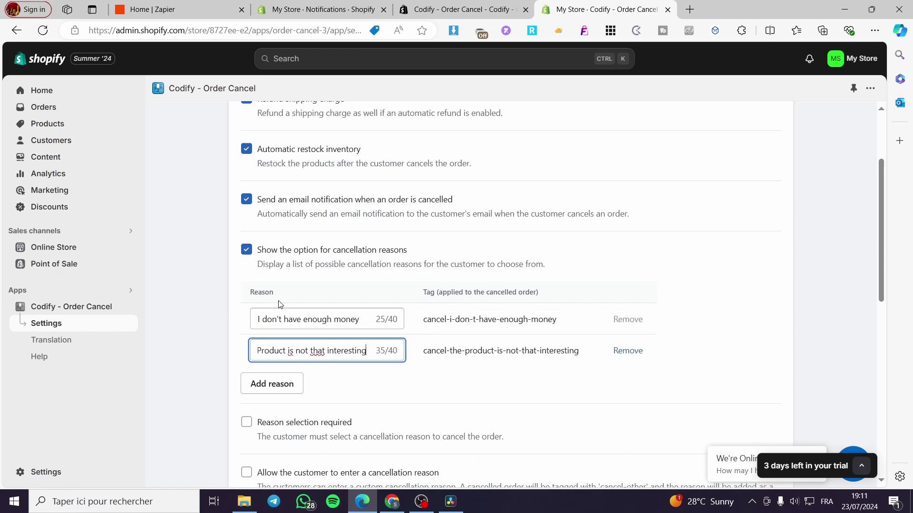
text( anym)
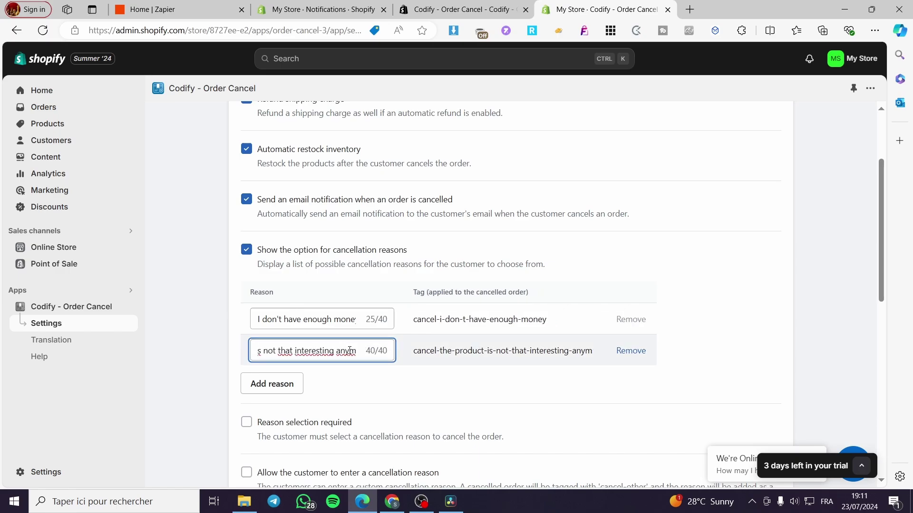
drag(360, 349, 338, 352)
key(BackSpace)
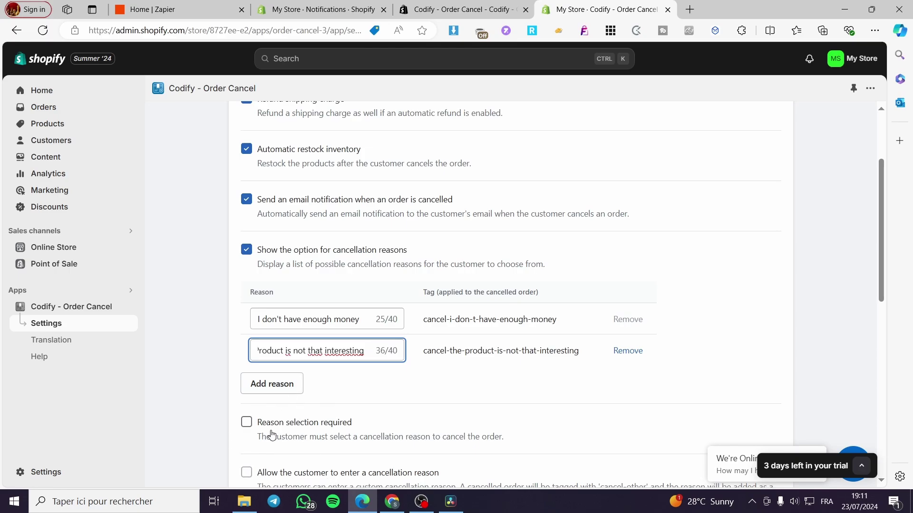
Step: Tick Reason selection required and Allow the customer to enter a cancellation reason
click(247, 424)
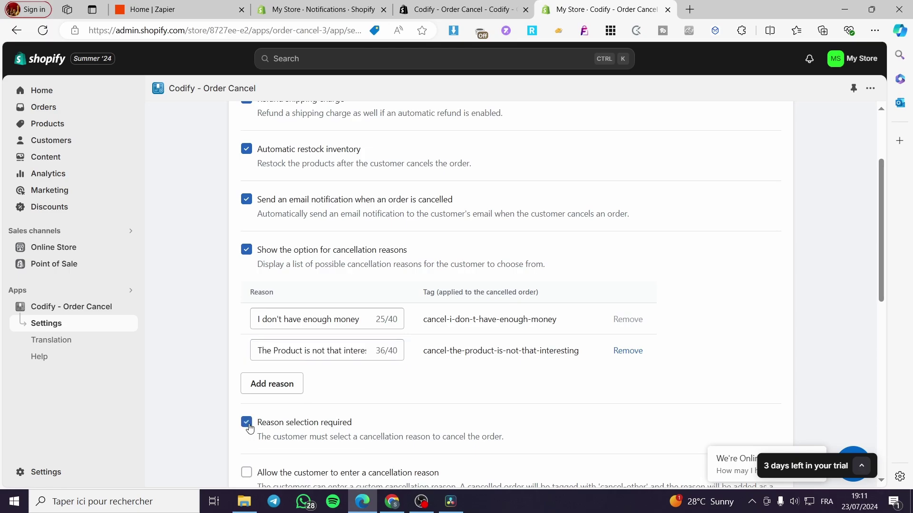
scroll(428, 403, down, 3)
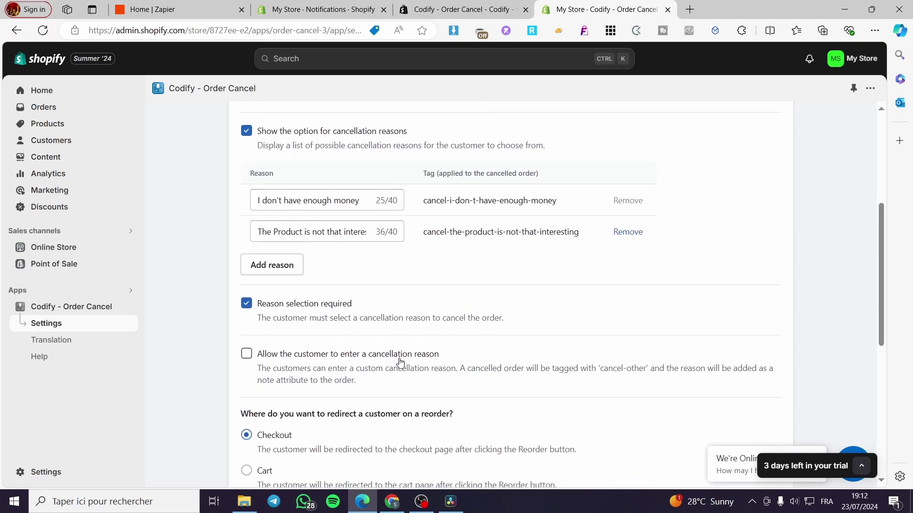
click(246, 354)
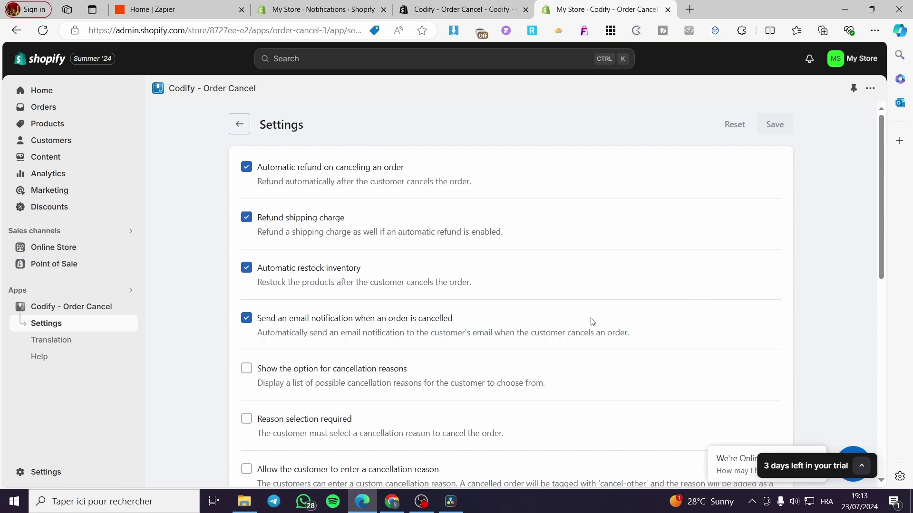
scroll(812, 250, down, 7)
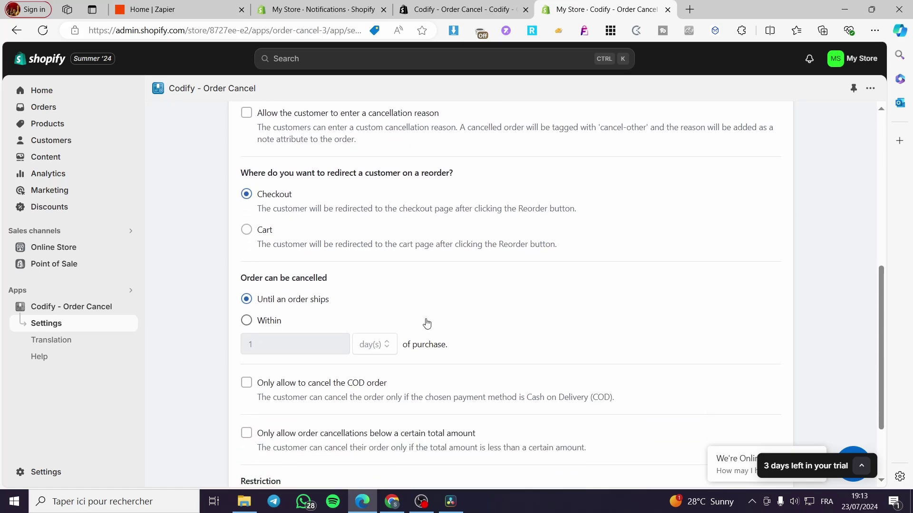
scroll(426, 324, down, 2)
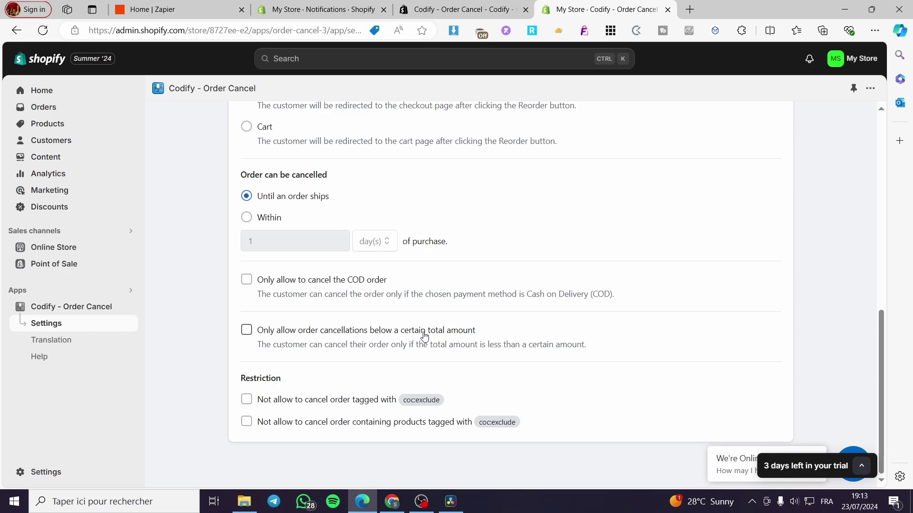
scroll(527, 354, up, 10)
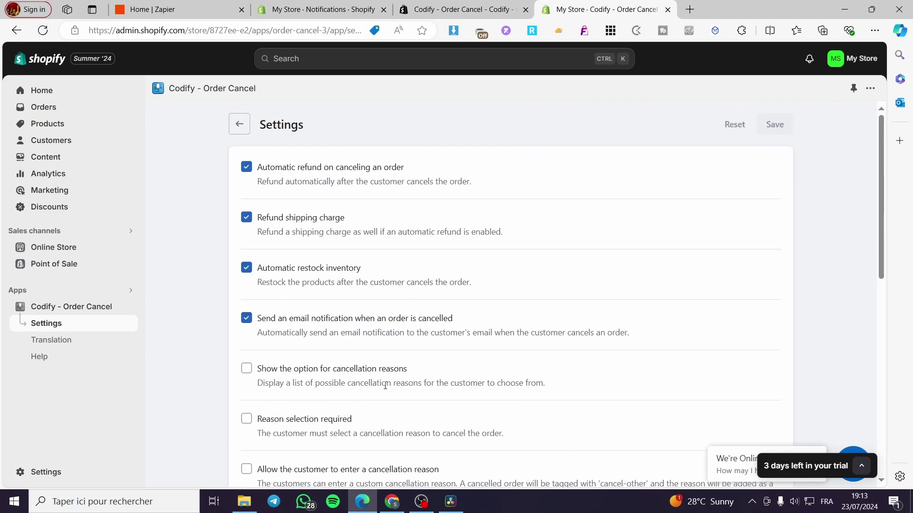
scroll(649, 356, down, 2)
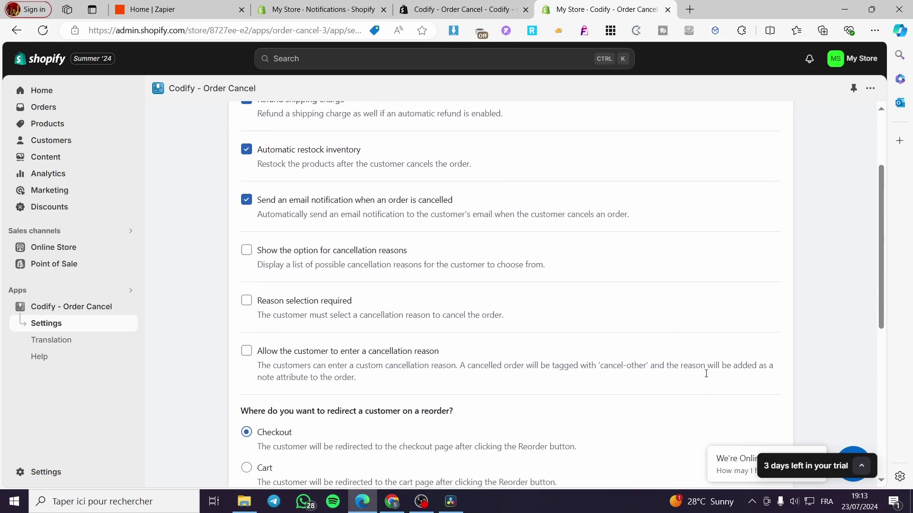
Step: Open the online store in a new tab and close the leftover Codify listing tab
click(76, 248)
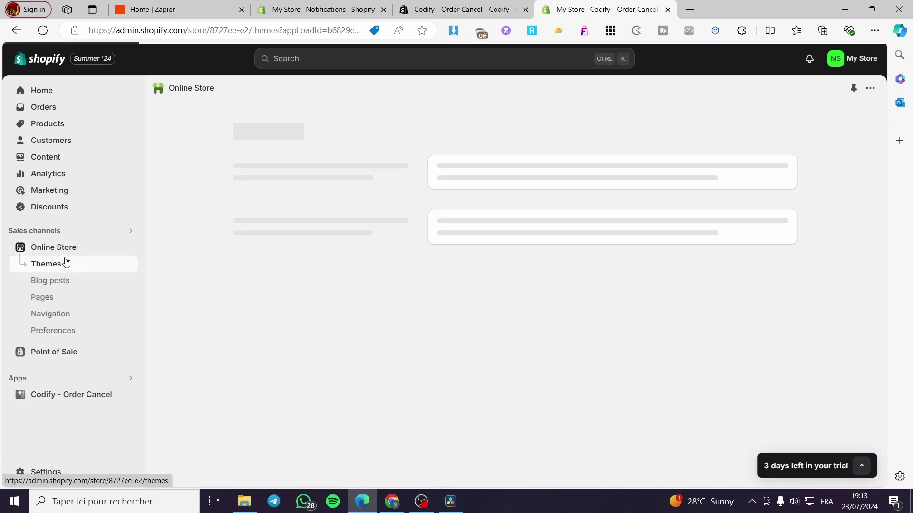
click(128, 248)
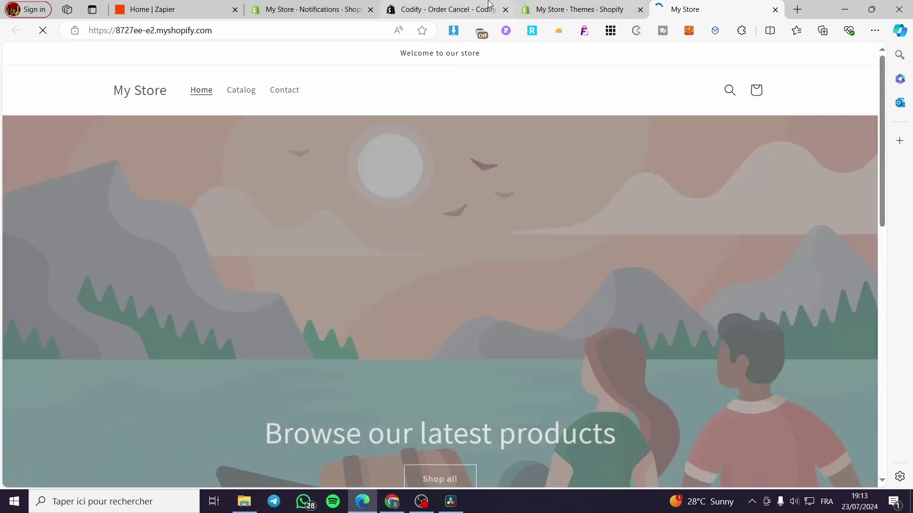
click(505, 8)
click(507, 9)
click(547, 7)
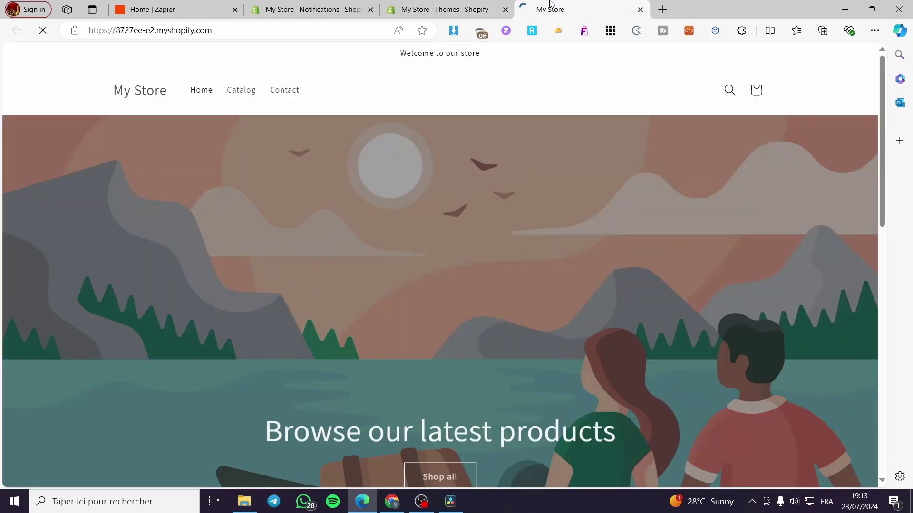
Step: Open the t-shirt from Featured products and add it to the cart
scroll(616, 283, down, 3)
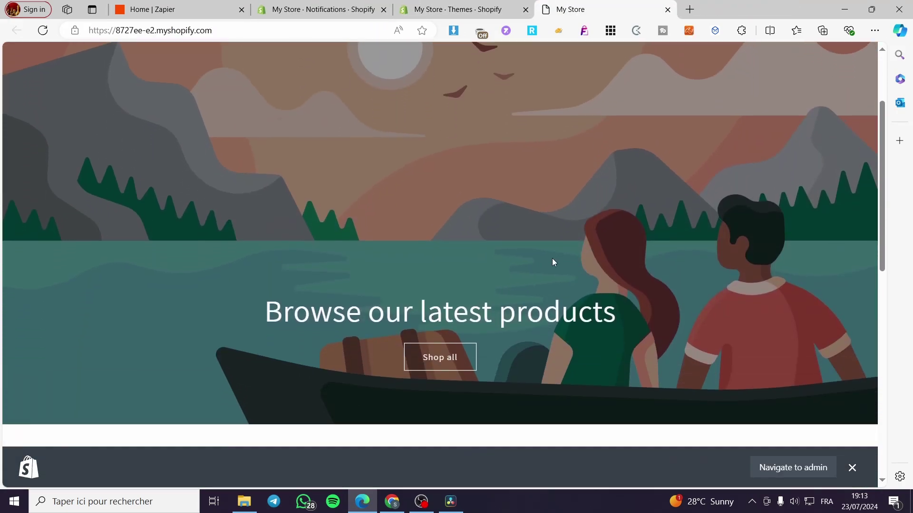
scroll(556, 279, up, 3)
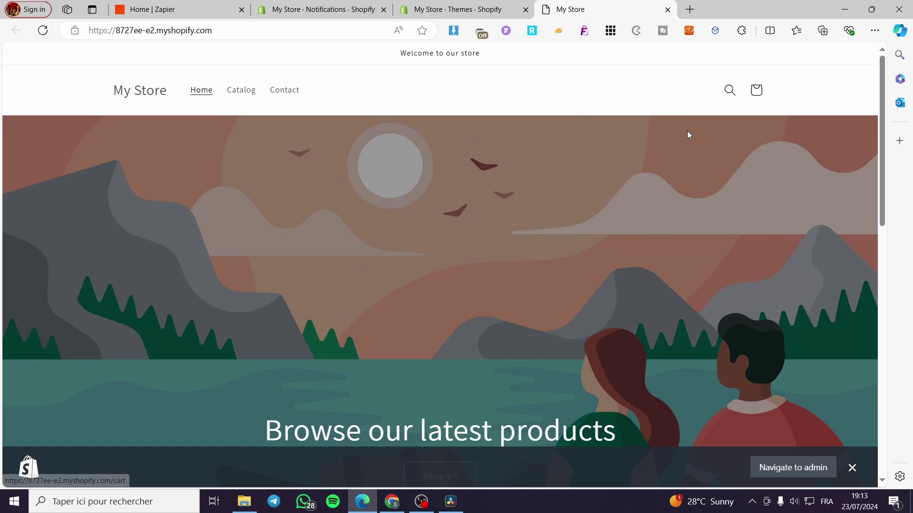
scroll(688, 137, down, 6)
scroll(371, 271, down, 3)
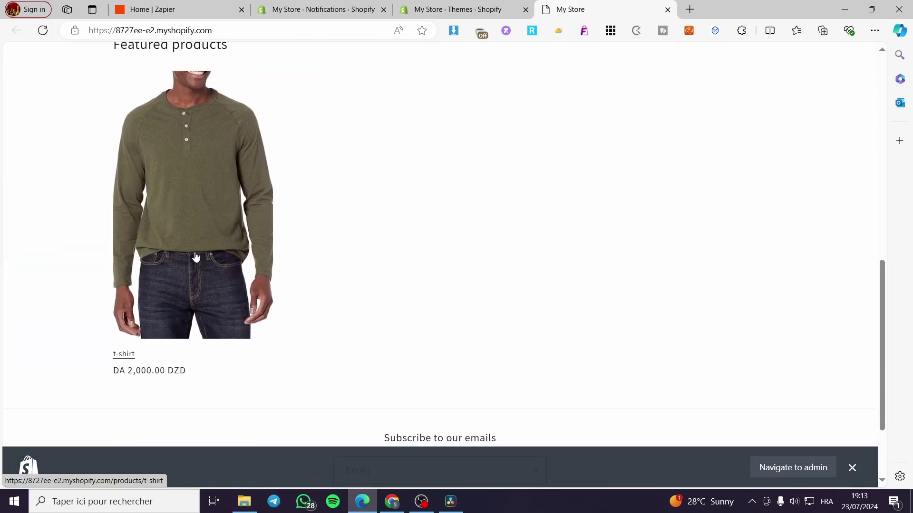
click(197, 257)
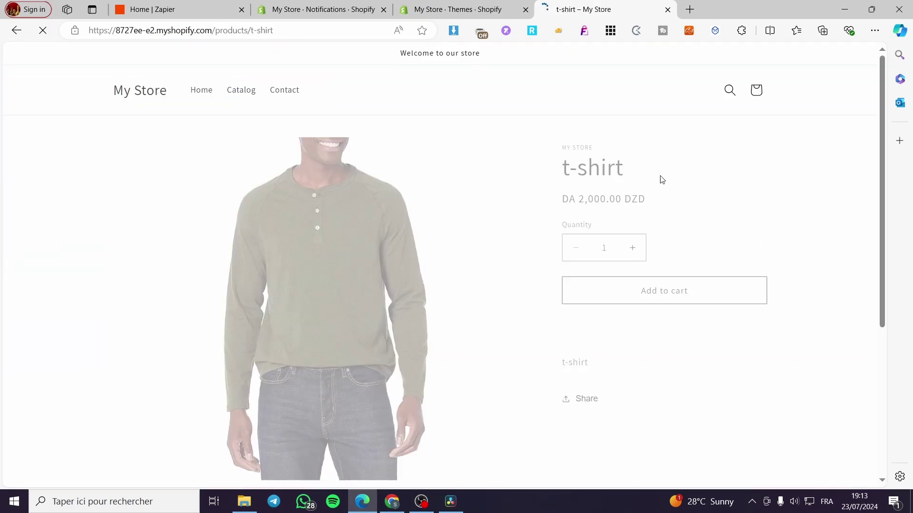
click(667, 285)
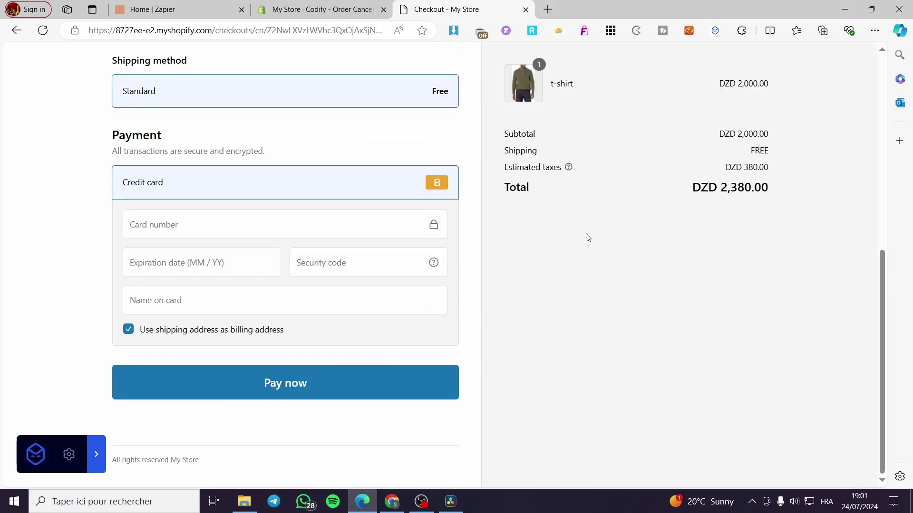
Step: Enter the card number, expiry date and security code, and fill the saved cardholder name
scroll(400, 302, up, 3)
scroll(399, 287, down, 3)
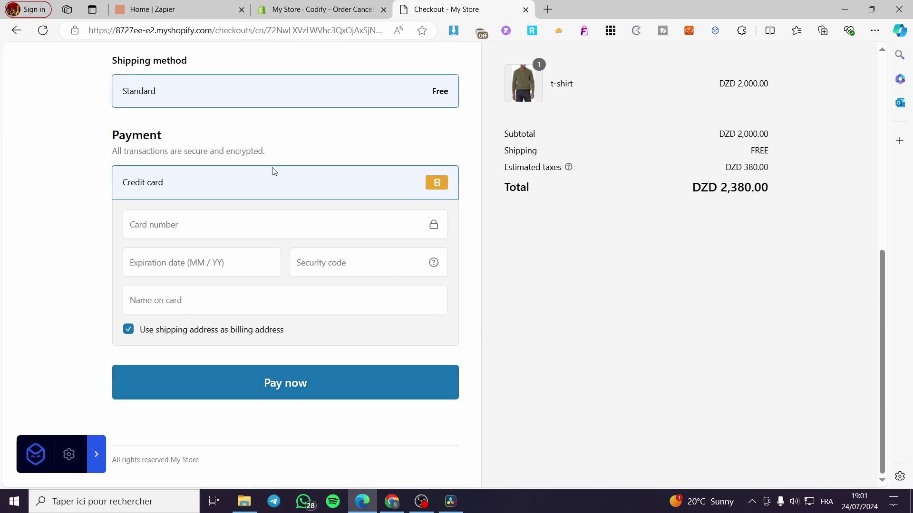
click(179, 226)
text(1)
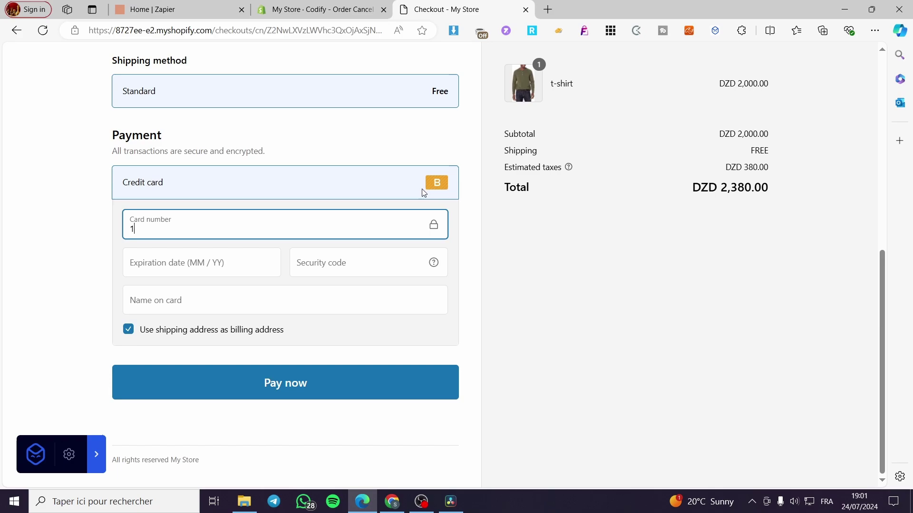
click(174, 268)
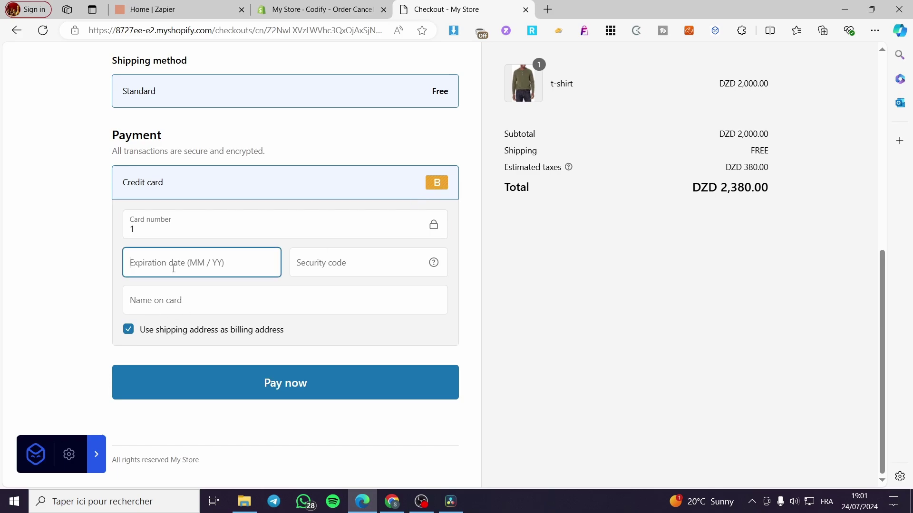
text(07 /)
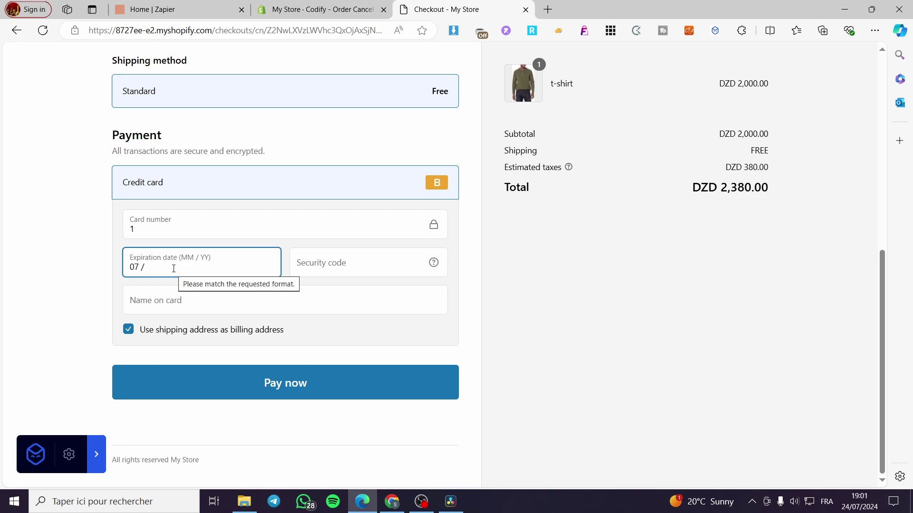
key(BackSpace)
key(BackSpace)
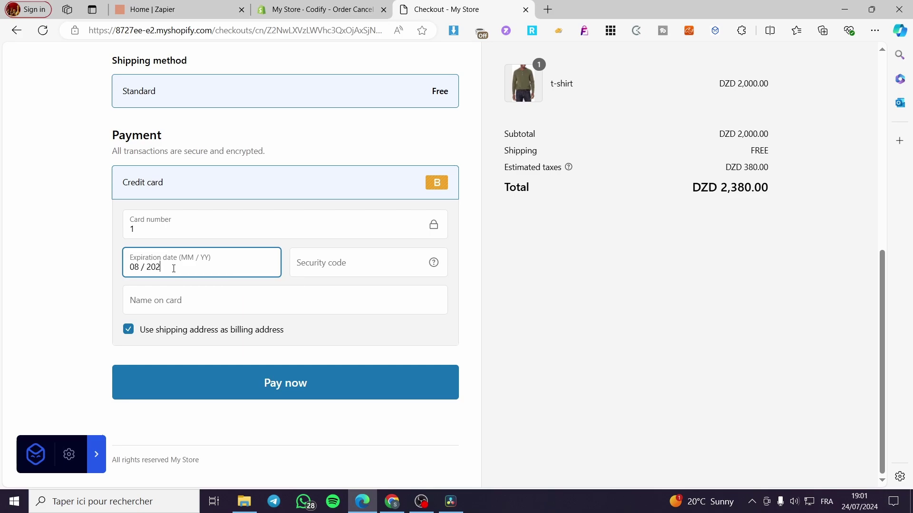
click(311, 261)
text(321)
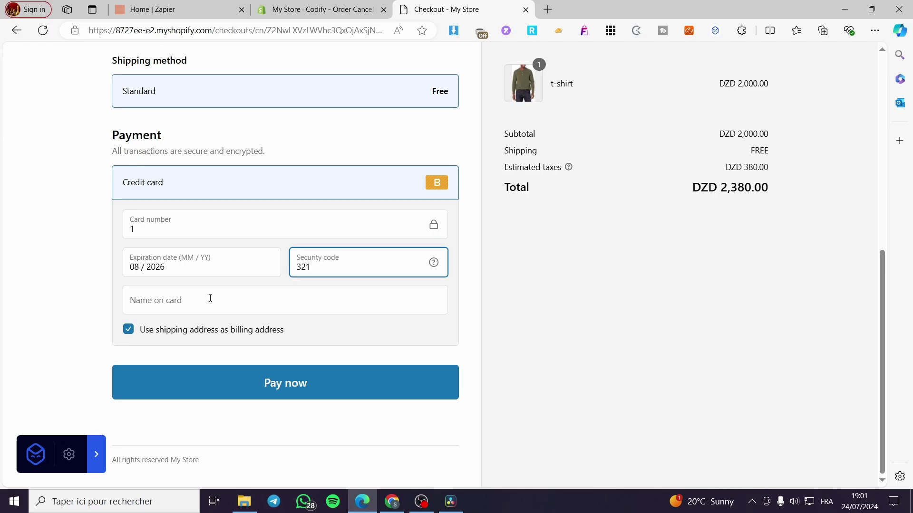
click(210, 298)
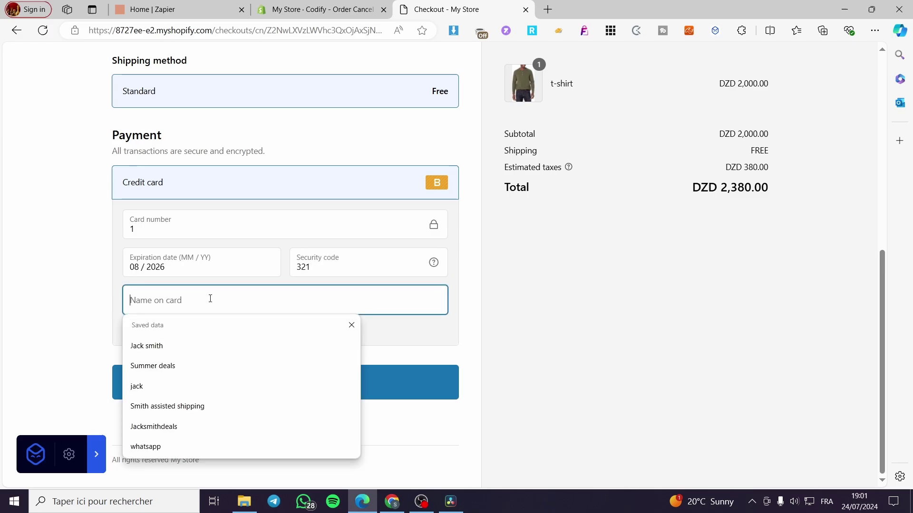
click(185, 346)
Step: Autofill the saved contact and delivery address, then pay to place Order #1001
click(306, 391)
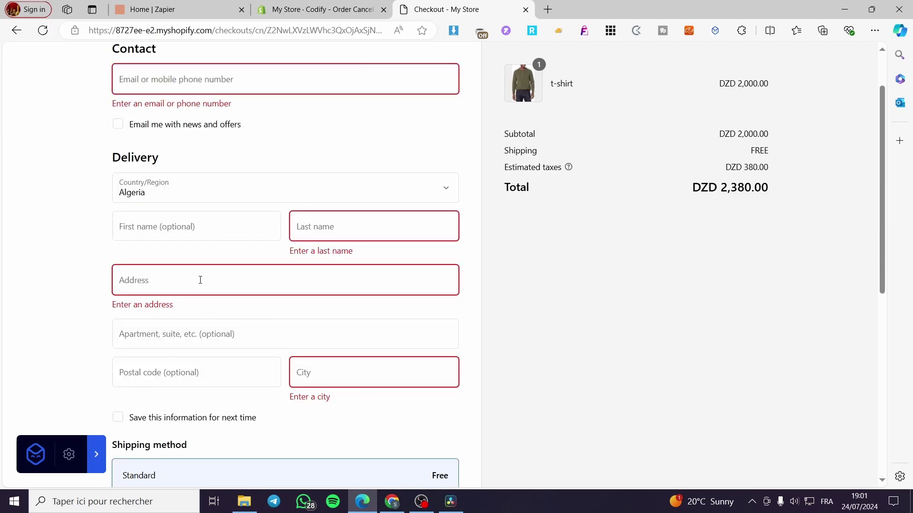
click(308, 235)
click(338, 281)
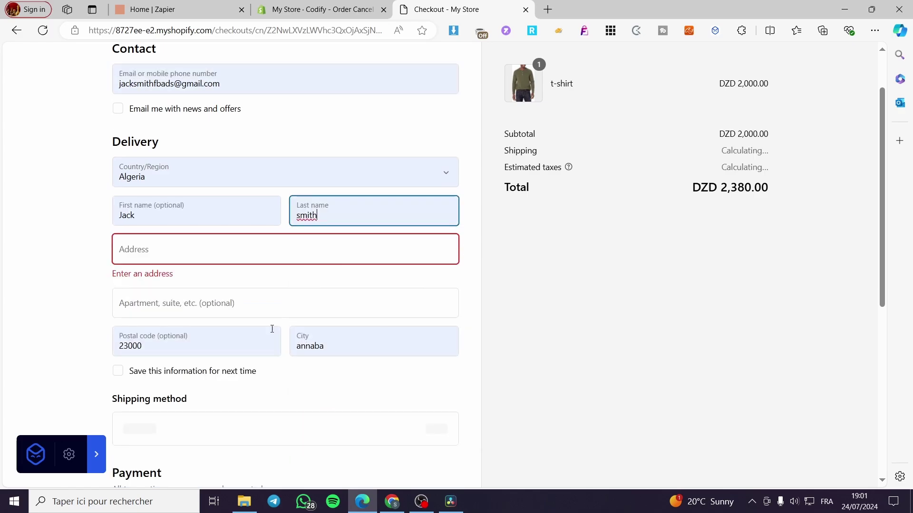
click(179, 256)
click(134, 297)
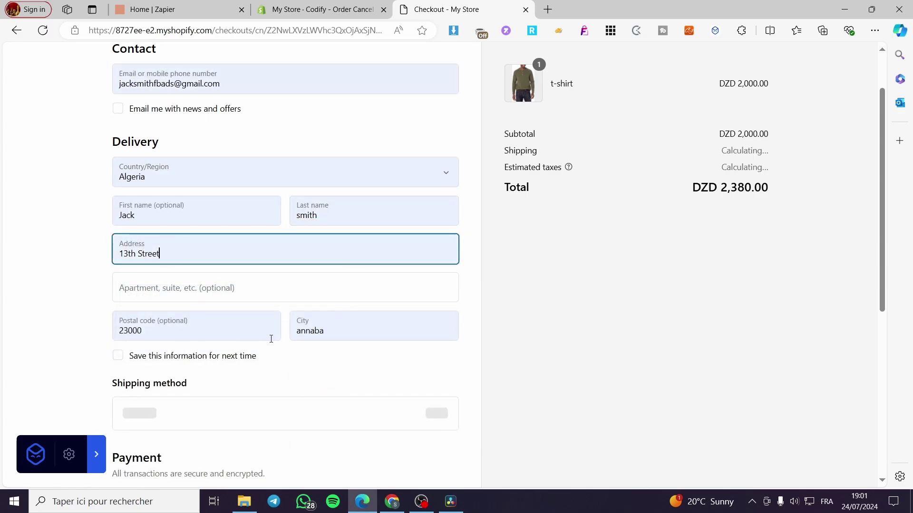
scroll(464, 346, down, 1)
scroll(464, 346, down, 5)
click(333, 422)
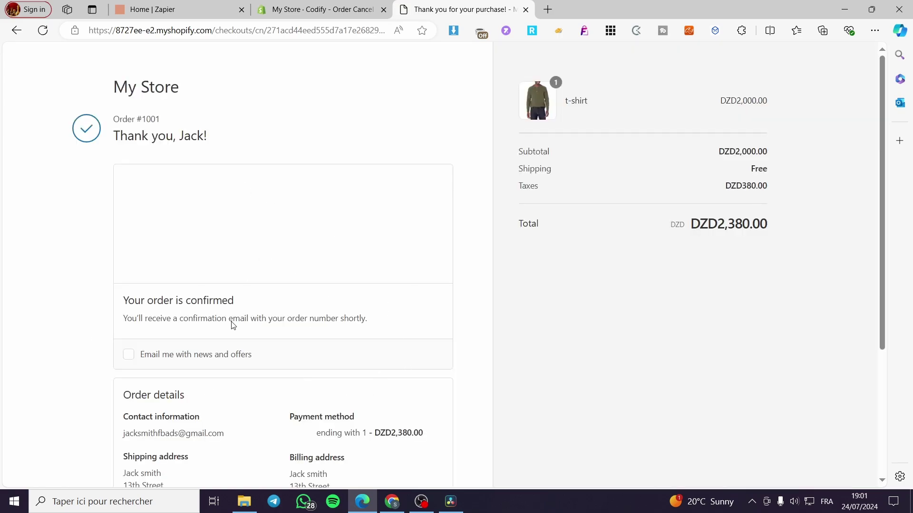
Step: Cancel order #1001 from its status page and confirm with Proceed
scroll(572, 340, down, 3)
click(613, 454)
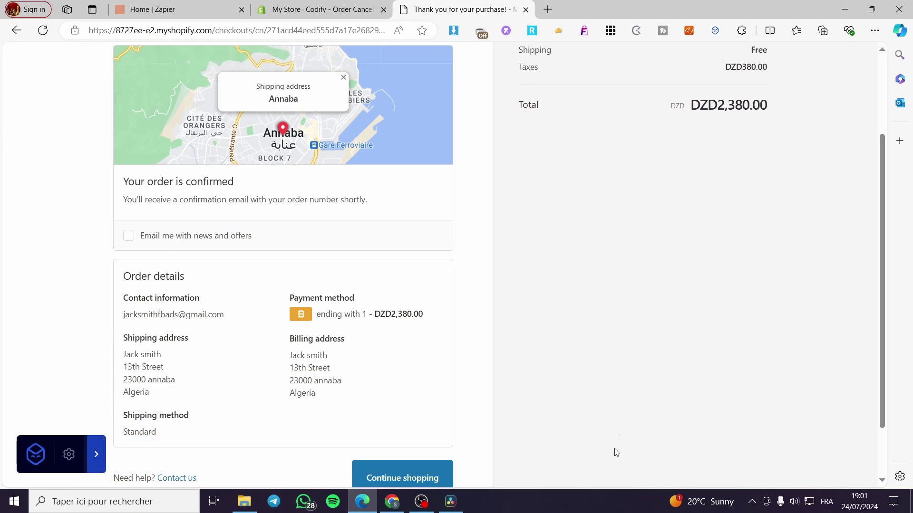
scroll(648, 336, down, 2)
scroll(415, 420, up, 5)
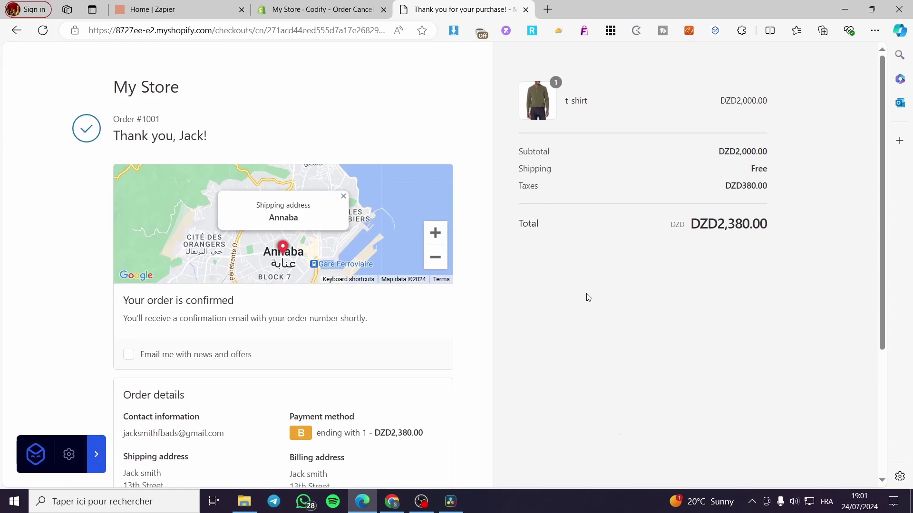
scroll(588, 297, down, 3)
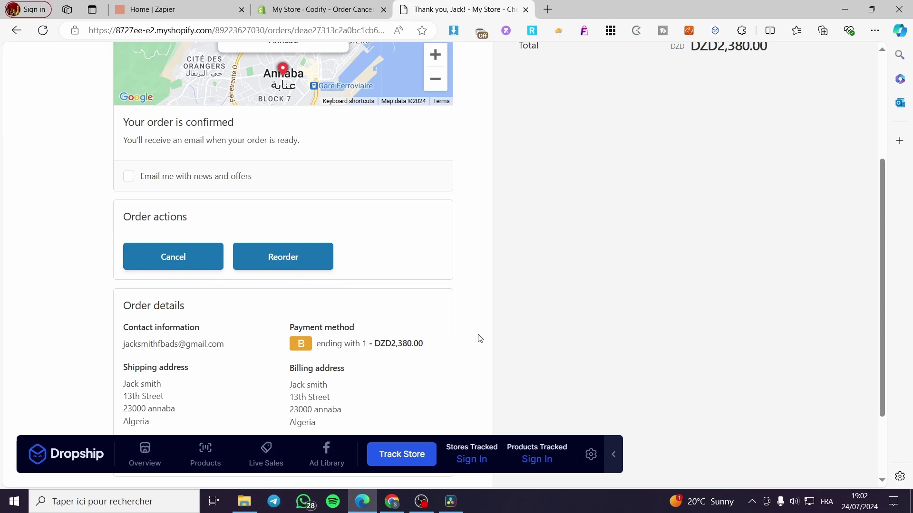
click(613, 454)
click(175, 252)
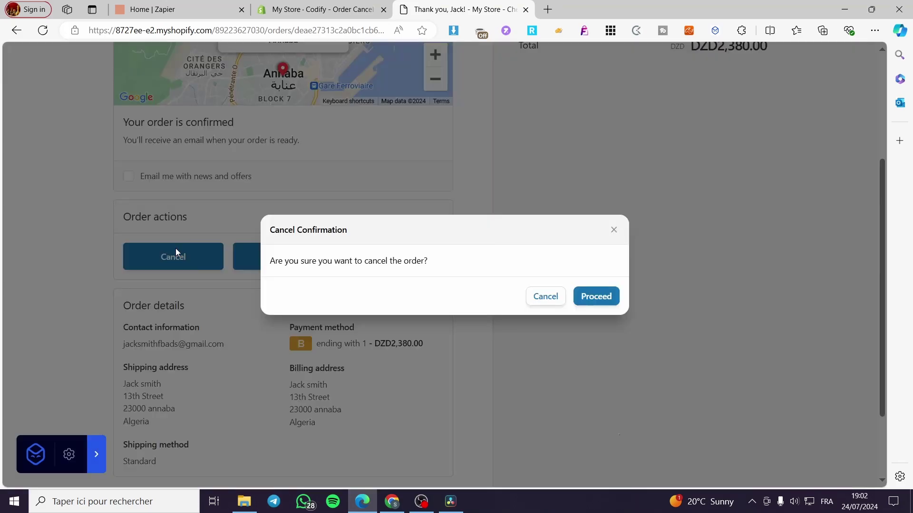
click(588, 299)
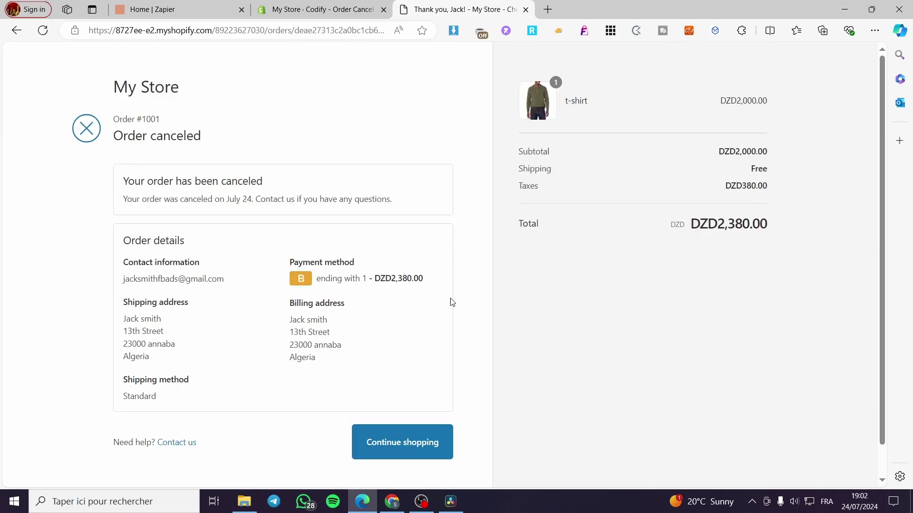
Step: Check the order canceled heading and the addresses on the updated status page
drag(199, 138, 133, 151)
click(133, 151)
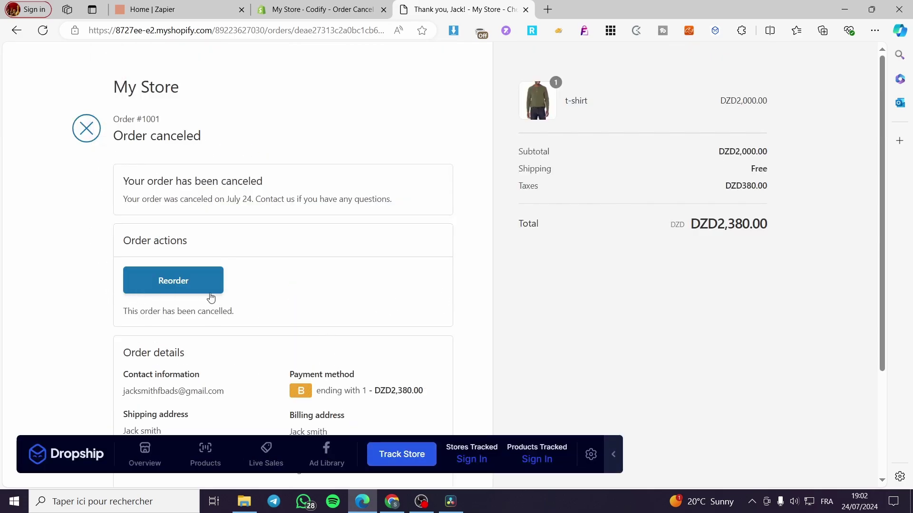
click(613, 454)
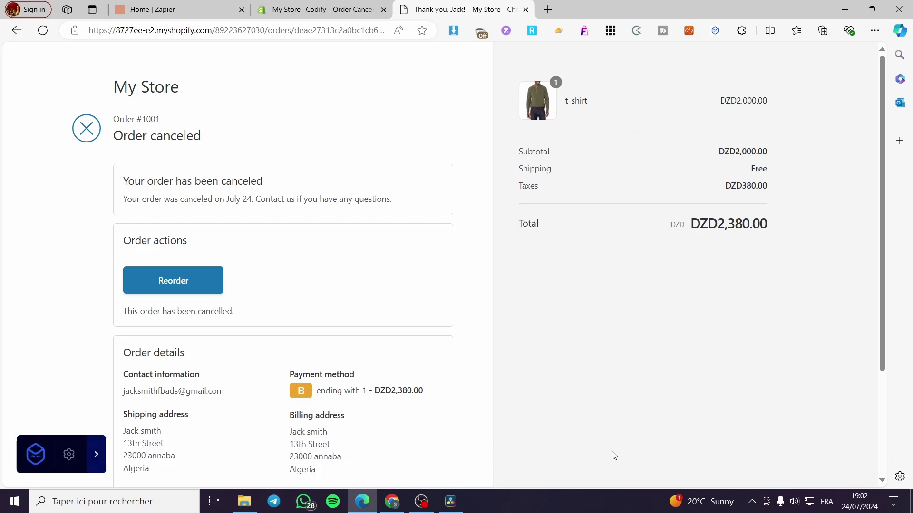